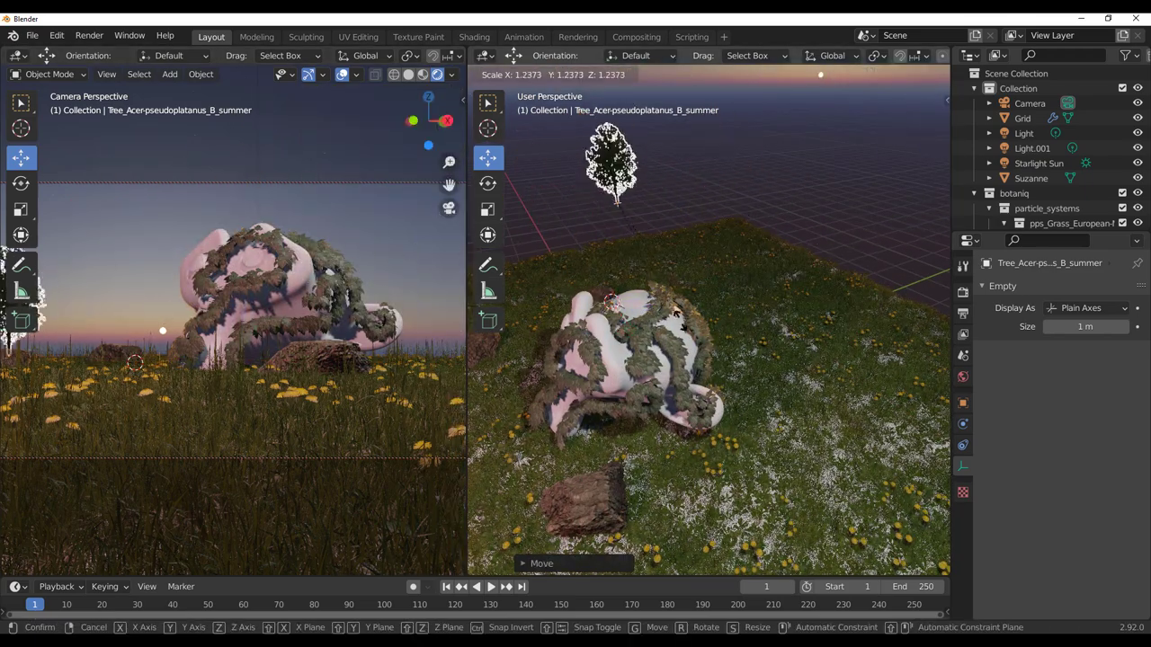
# Finish scaling up the Acer tree in the background and set the physical atmosphere intensity to 7.69
pyautogui.click(728, 166)
pyautogui.press('n')
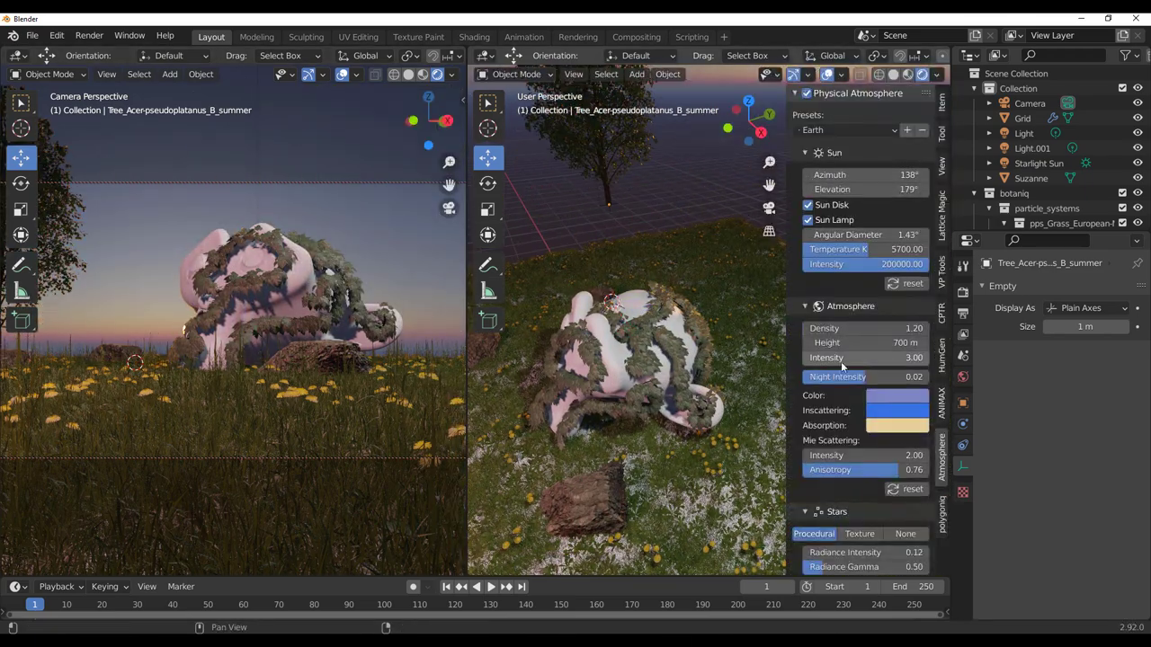
pyautogui.moveTo(842, 359); pyautogui.dragTo(861, 360)
pyautogui.click(755, 358)
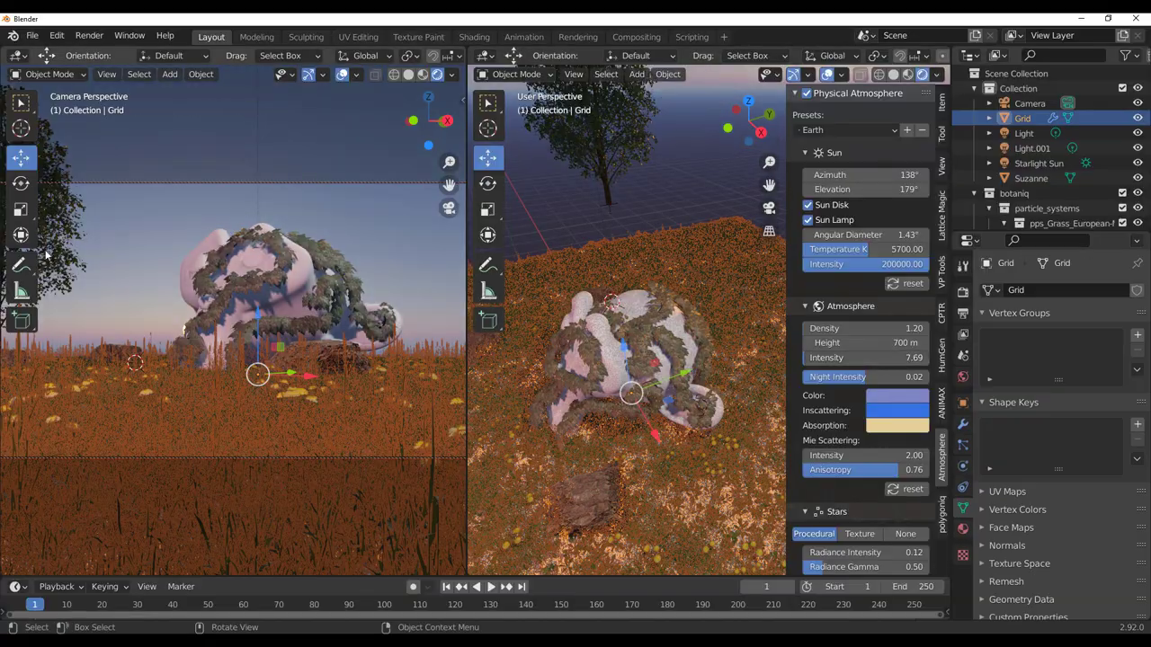
# Deselect everything and reframe the camera view on the monkey head from a lower angle with the foreground flowers in frame
pyautogui.click(21, 183)
pyautogui.moveTo(218, 375); pyautogui.dragTo(268, 416)
pyautogui.hotkey('alt', 'a')
pyautogui.moveTo(358, 388); pyautogui.dragTo(326, 376, button='middle')
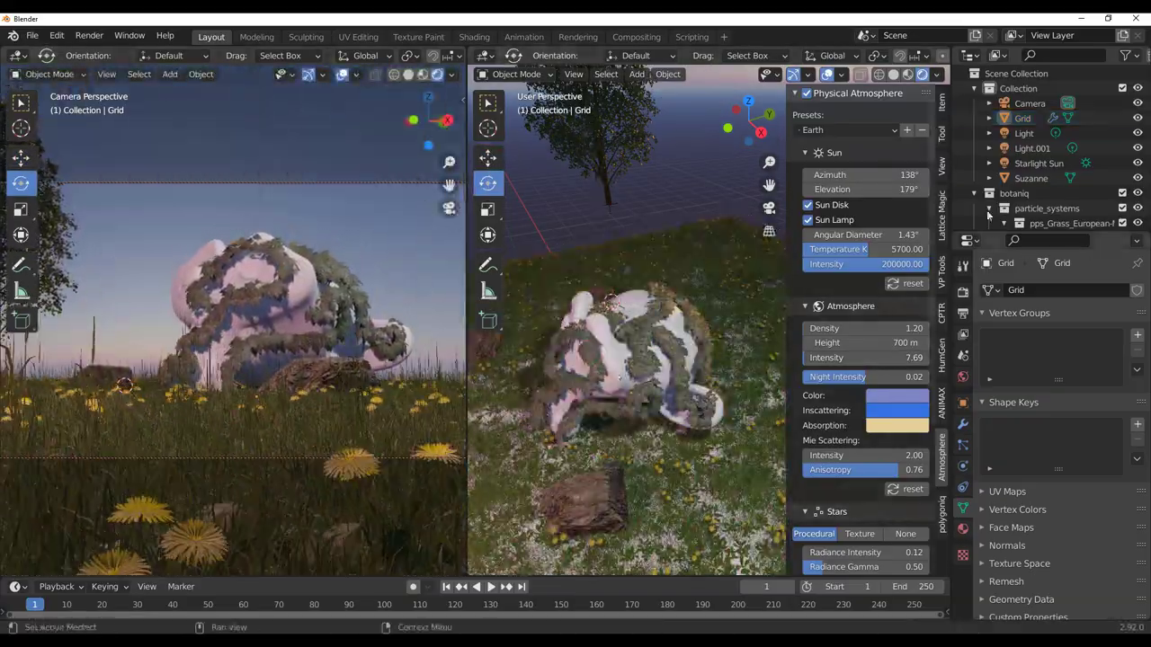
# Set the scene's render engine to Cycles
pyautogui.click(962, 291)
pyautogui.click(1097, 290)
pyautogui.click(1070, 334)
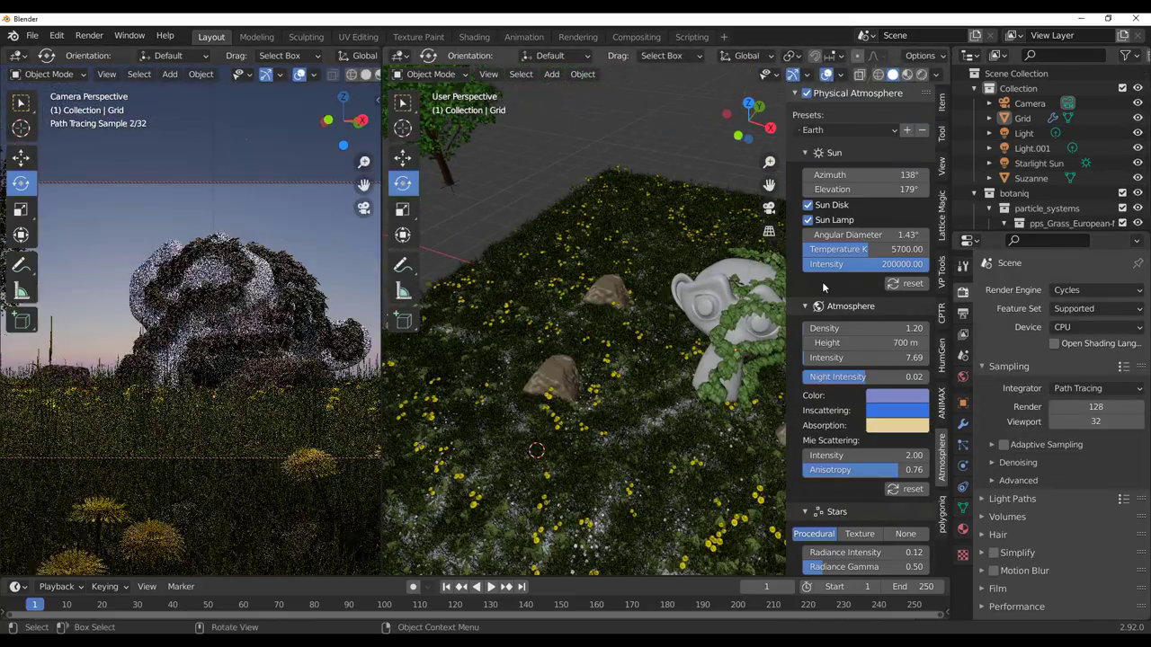
# Spawn the botaniq asset Pergola (D) from the garden category
pyautogui.click(941, 514)
pyautogui.click(894, 197)
pyautogui.click(867, 270)
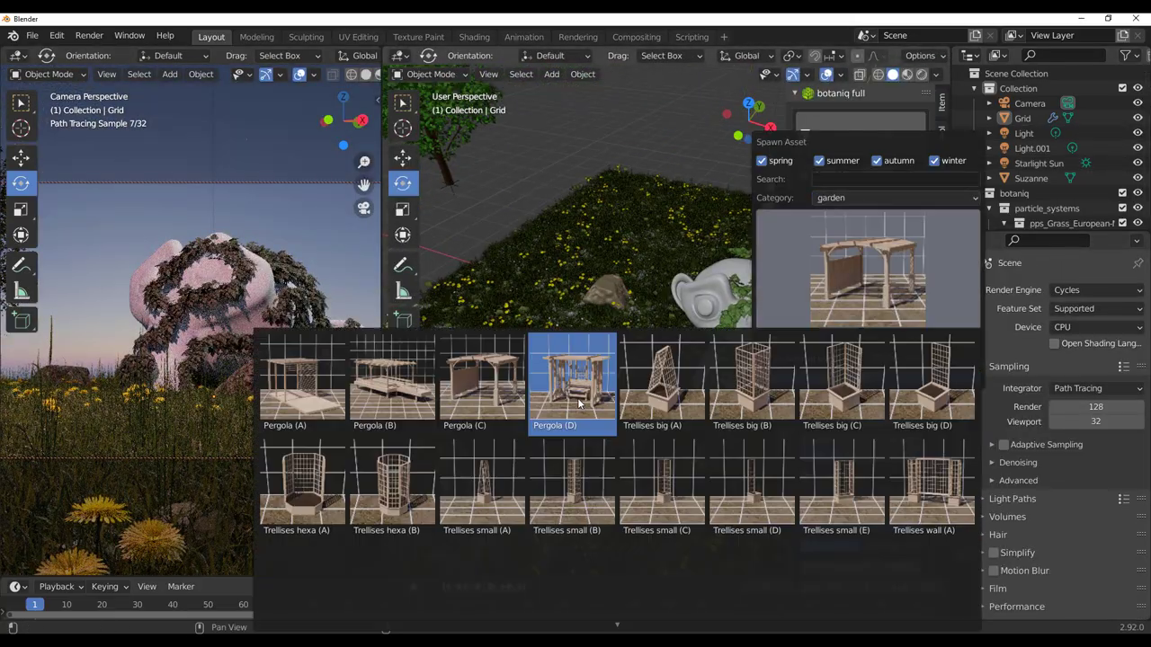
pyautogui.click(572, 378)
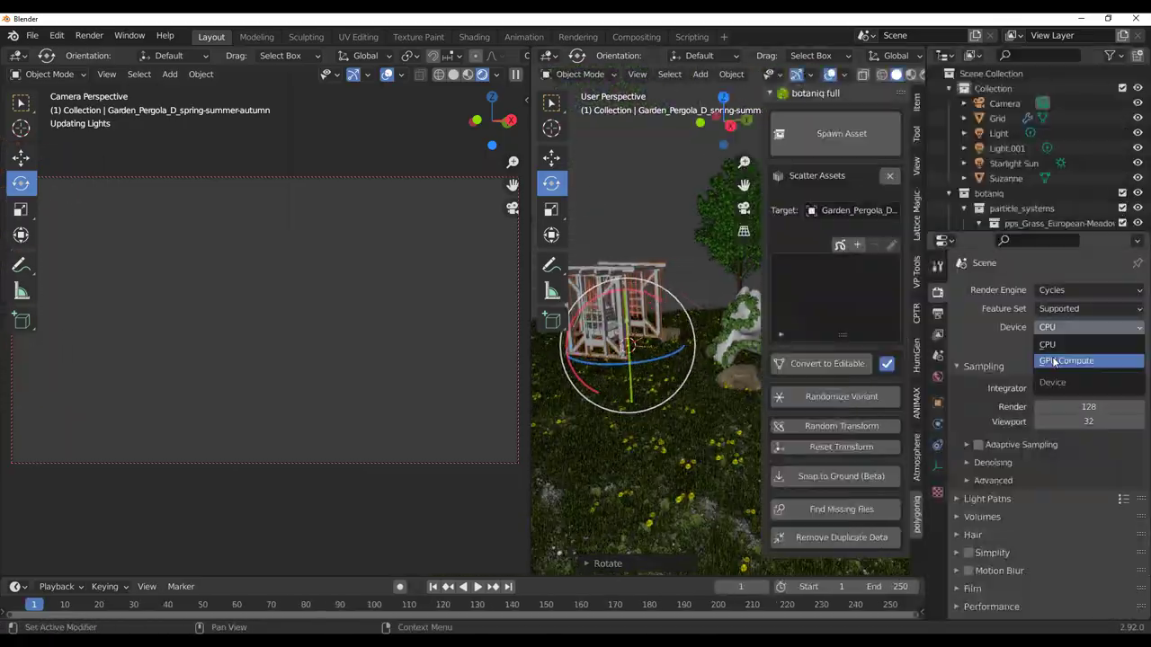
# Set the Cycles render device to GPU Compute and activate the Rotate tool for the pergola
pyautogui.click(1123, 363)
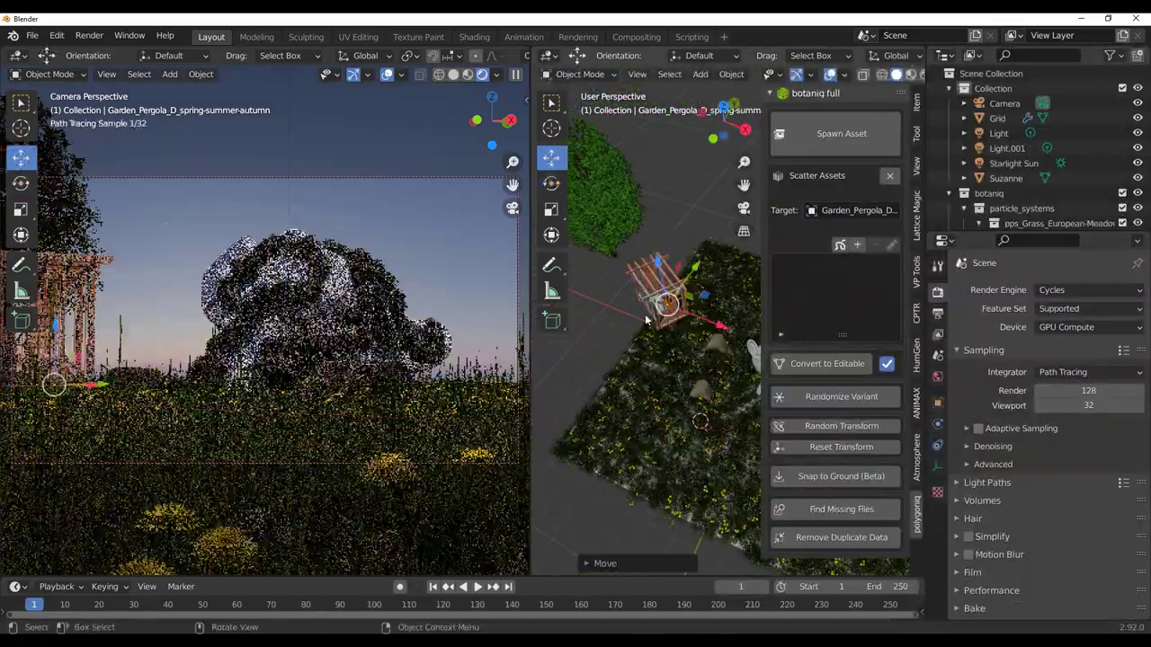
pyautogui.click(552, 183)
pyautogui.scroll(5, 665, 306)
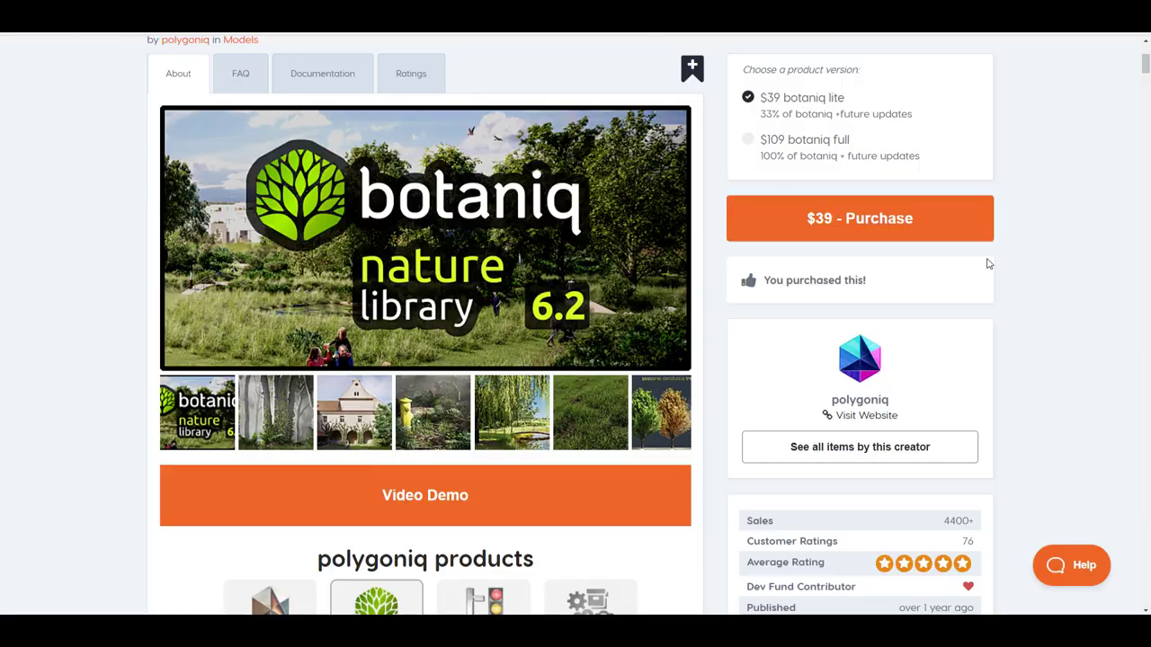
# Review the botaniq nature library product page, including its versions, related polygoniq products, About text and 6.2 release notes
pyautogui.scroll(-1, 988, 260)
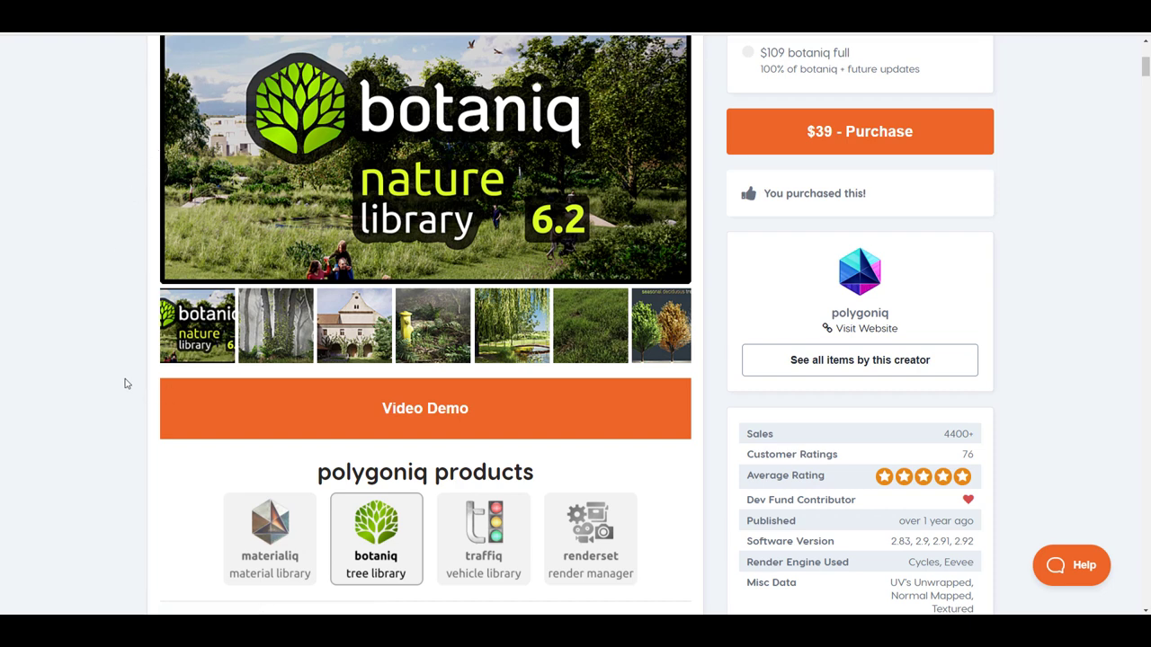
pyautogui.scroll(-1, 125, 384)
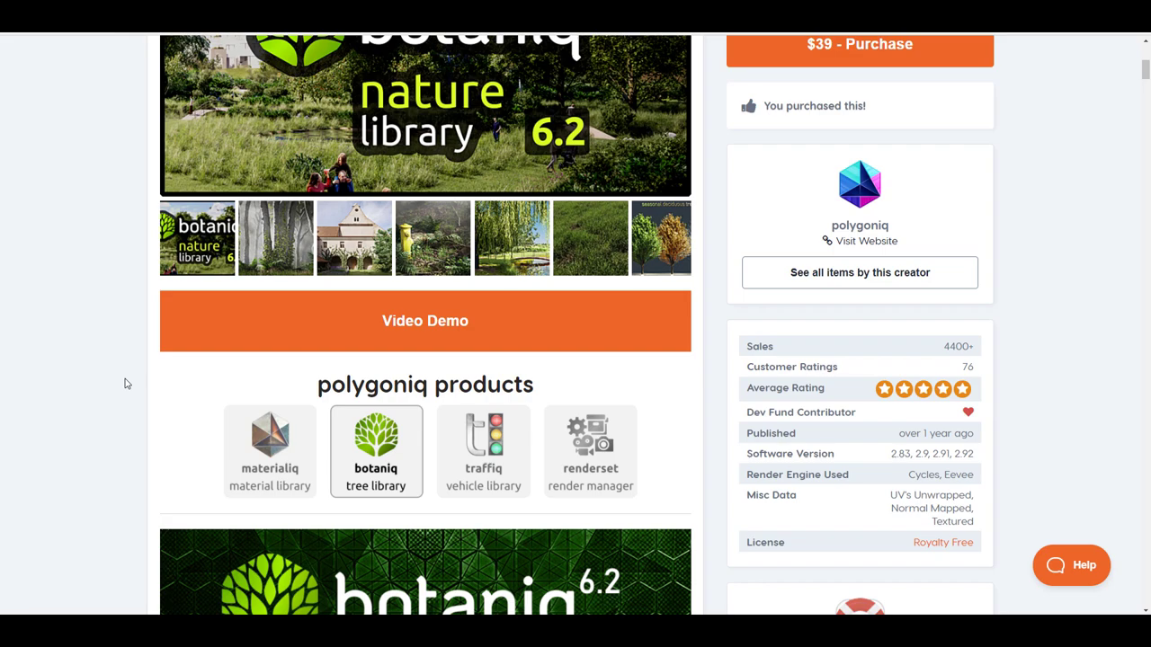
pyautogui.scroll(-1, 116, 391)
pyautogui.scroll(3, 103, 399)
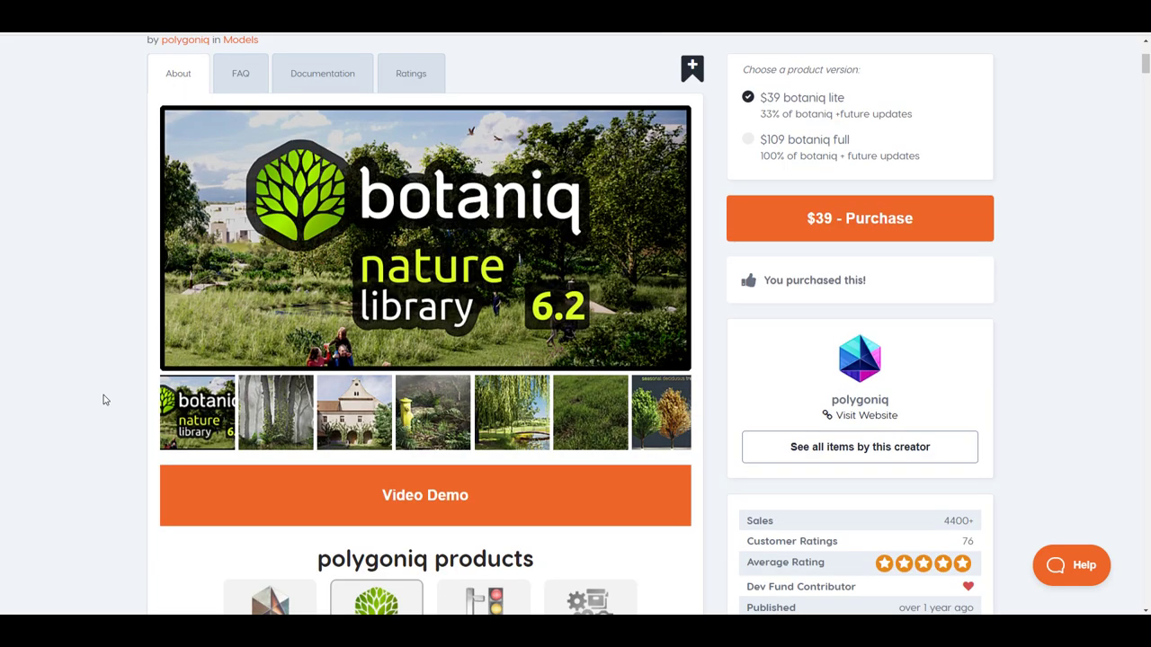
pyautogui.scroll(-10, 103, 399)
pyautogui.scroll(1, 104, 399)
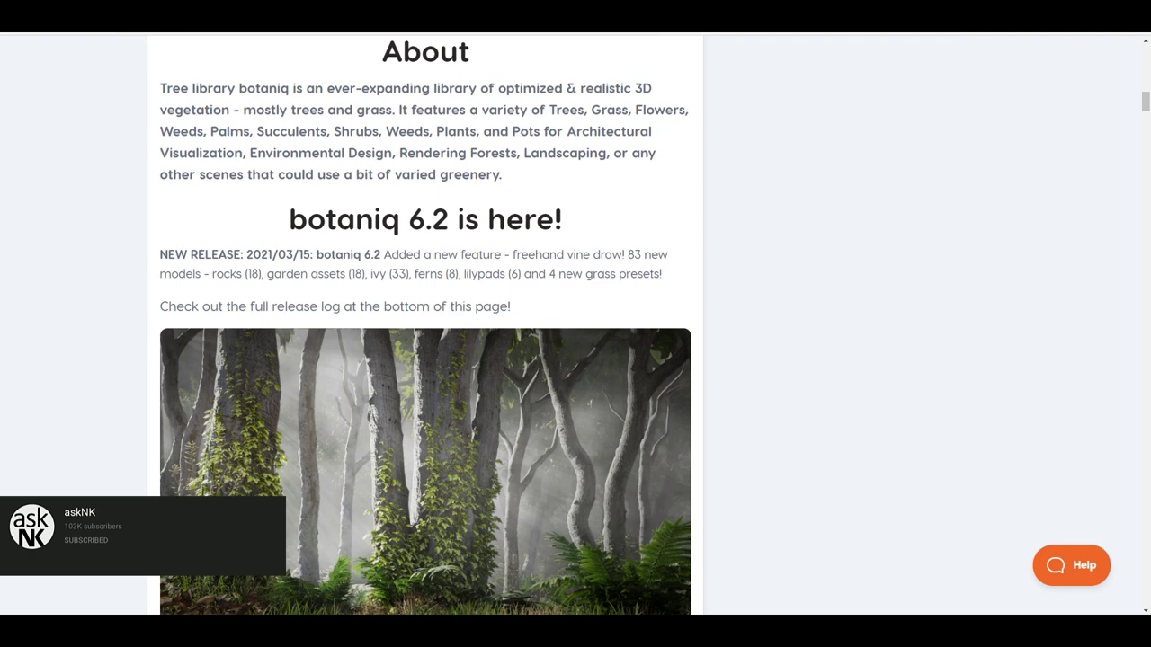
pyautogui.scroll(-3, 425, 346)
pyautogui.scroll(1, 425, 346)
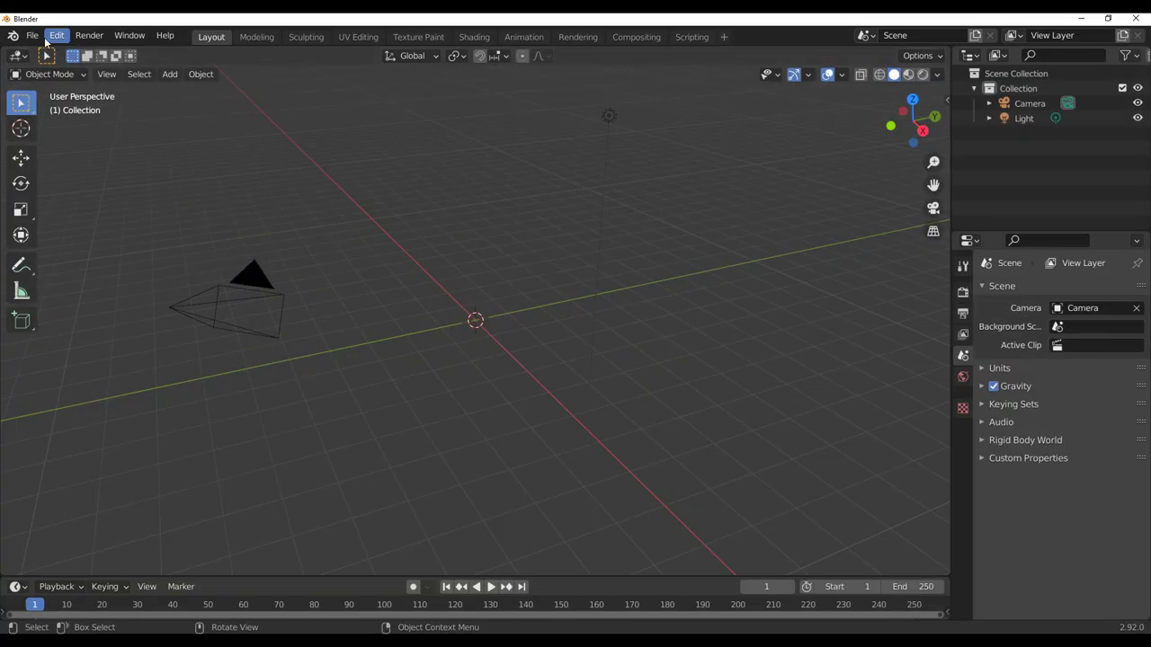
# Add a grid mesh to the empty scene and scale it up to about 14 m square
pyautogui.click(57, 36)
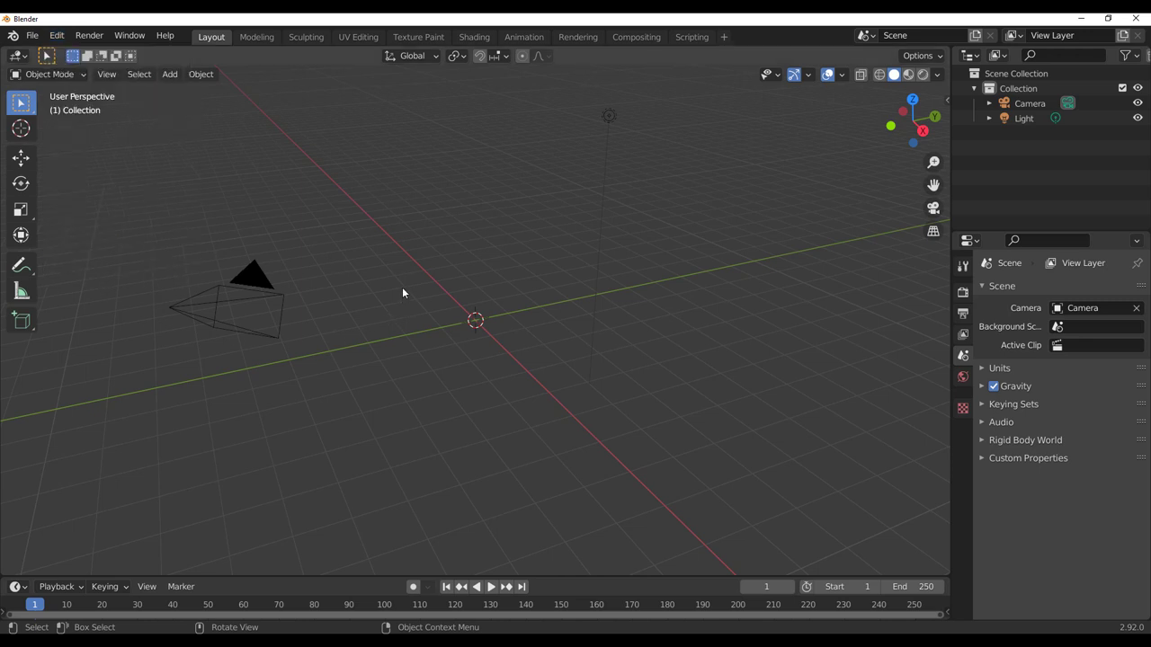
pyautogui.hotkey('shift', 'a')
pyautogui.moveTo(420, 258)
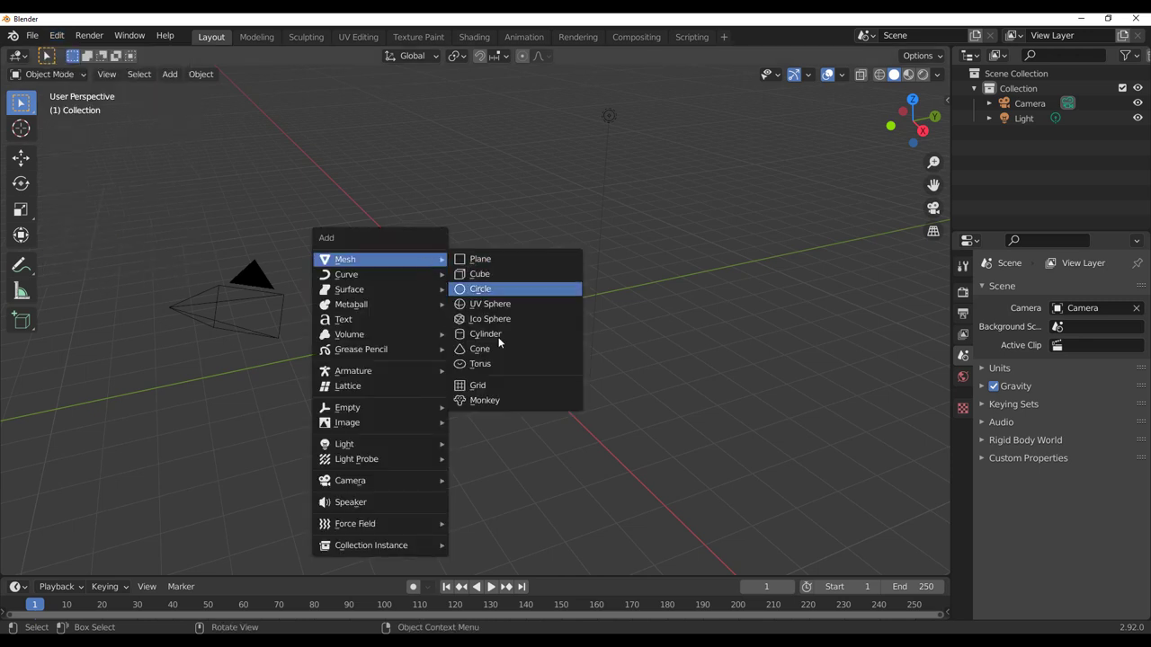
pyautogui.click(530, 396)
pyautogui.press('s')
pyautogui.click(671, 408)
# Show the polygoniq botaniq tools beside the viewport and deselect the grid
pyautogui.press('n')
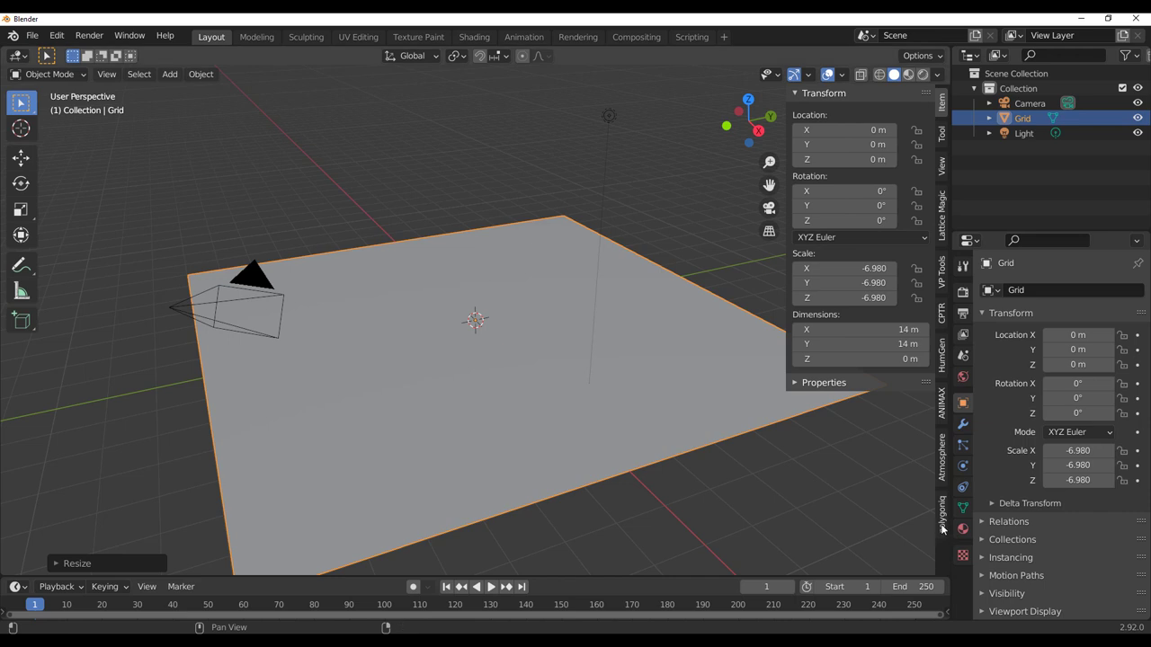
pyautogui.click(941, 524)
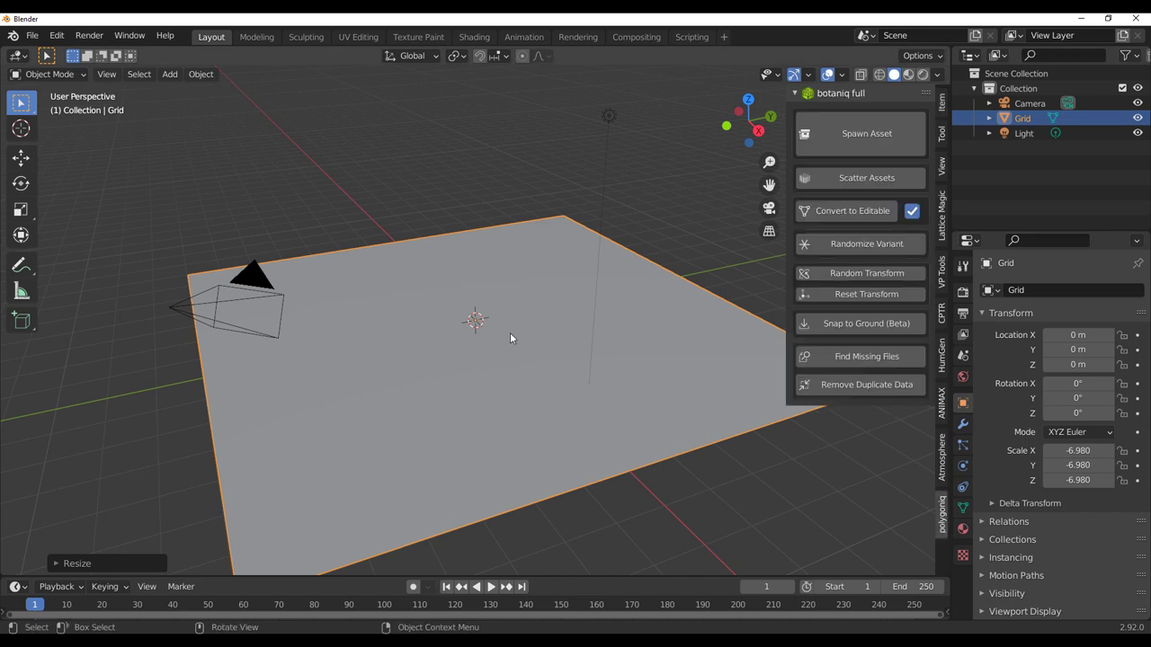
pyautogui.click(453, 166)
pyautogui.moveTo(403, 310); pyautogui.dragTo(632, 311, button='middle')
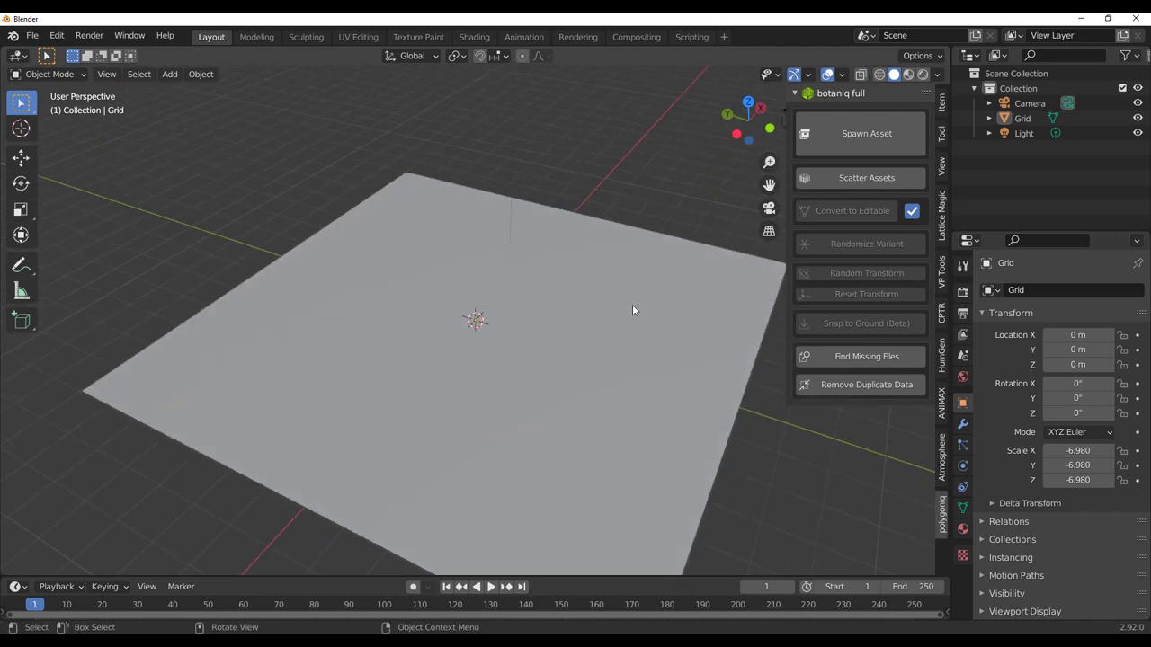
# Open Spawn Asset and browse the pergolas and trellises in the garden category
pyautogui.click(845, 139)
pyautogui.click(832, 275)
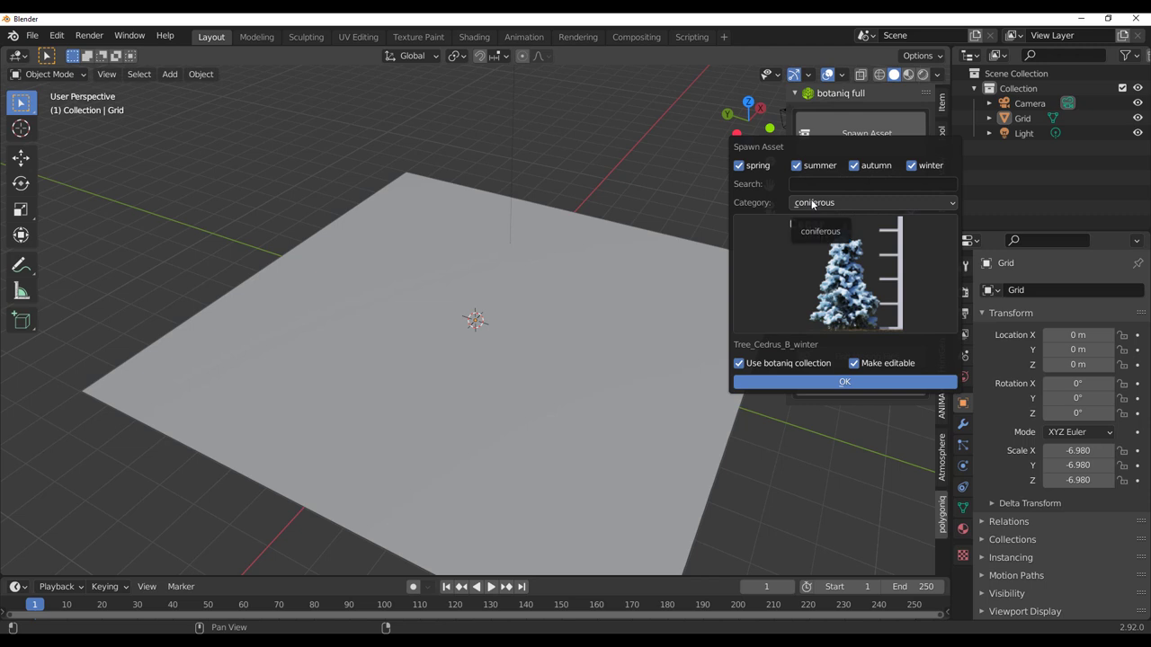
pyautogui.click(812, 203)
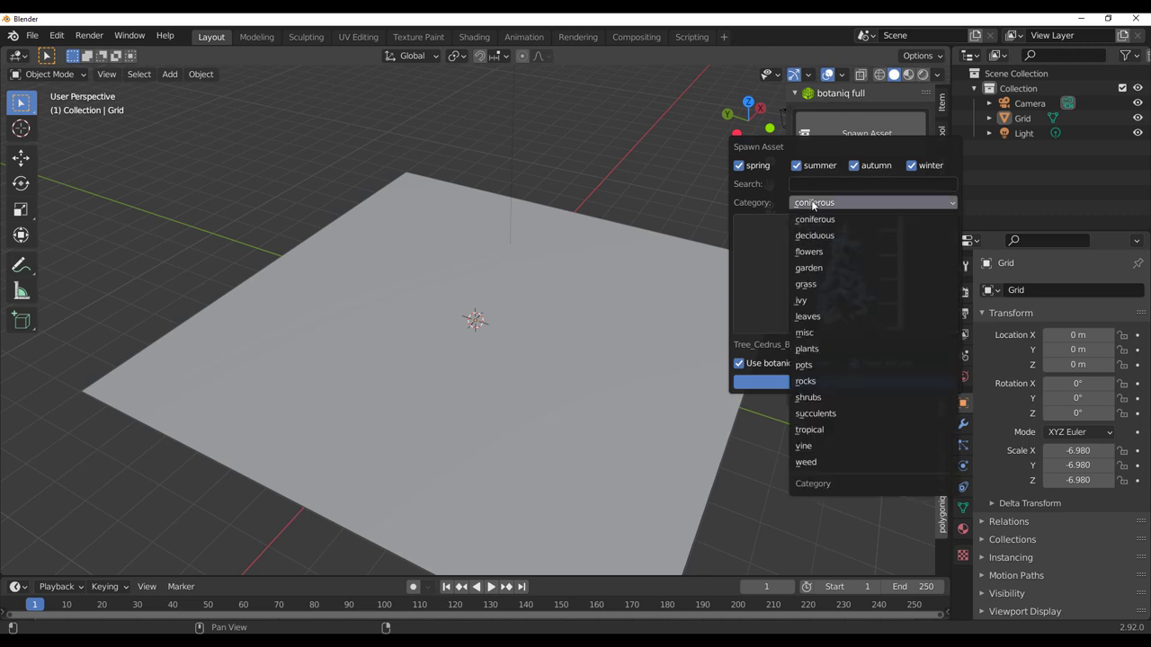
pyautogui.click(820, 268)
pyautogui.click(820, 268)
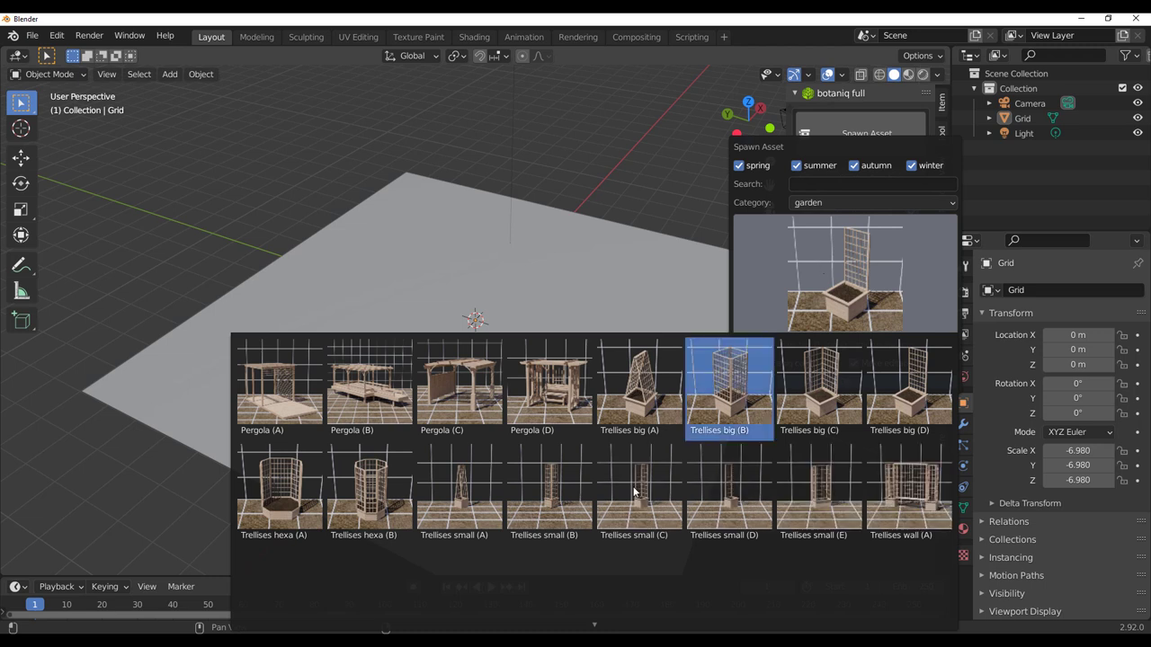
pyautogui.scroll(-3, 490, 505)
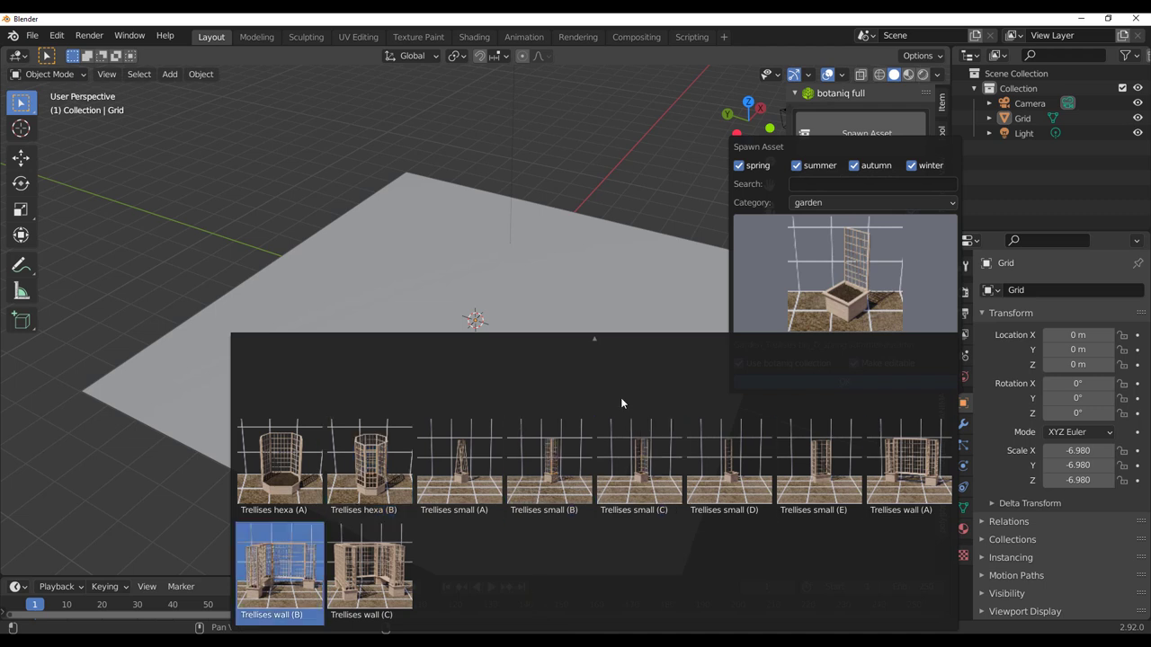
pyautogui.moveTo(587, 335)
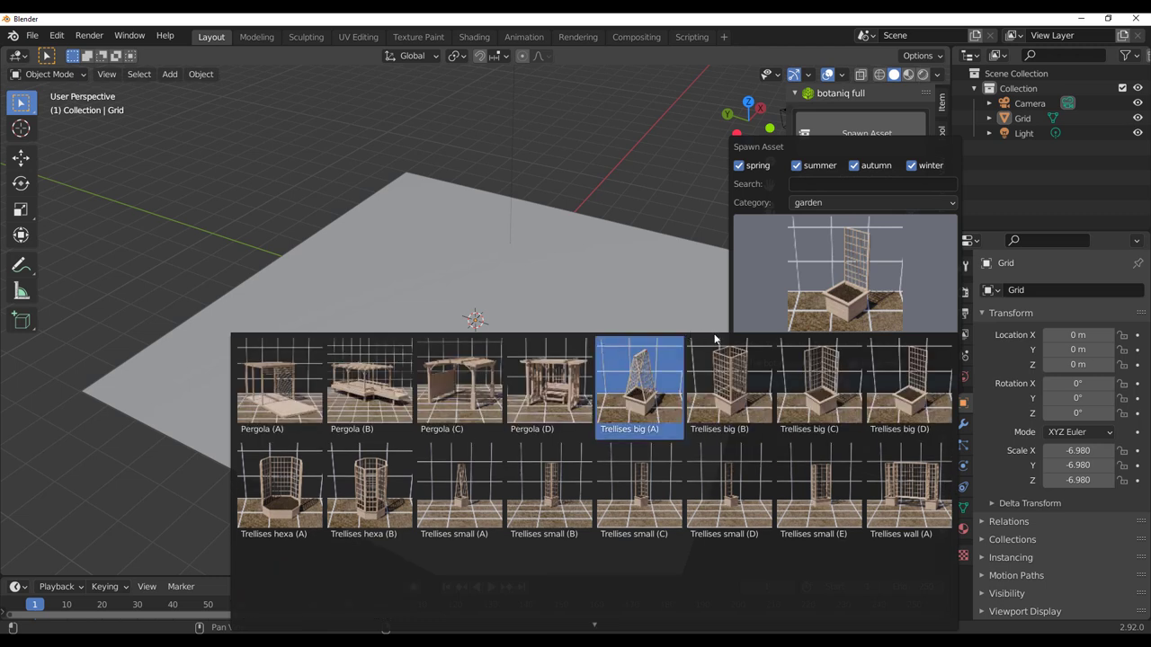
# Browse the grass and ivy categories of the Spawn Asset library
pyautogui.click(844, 205)
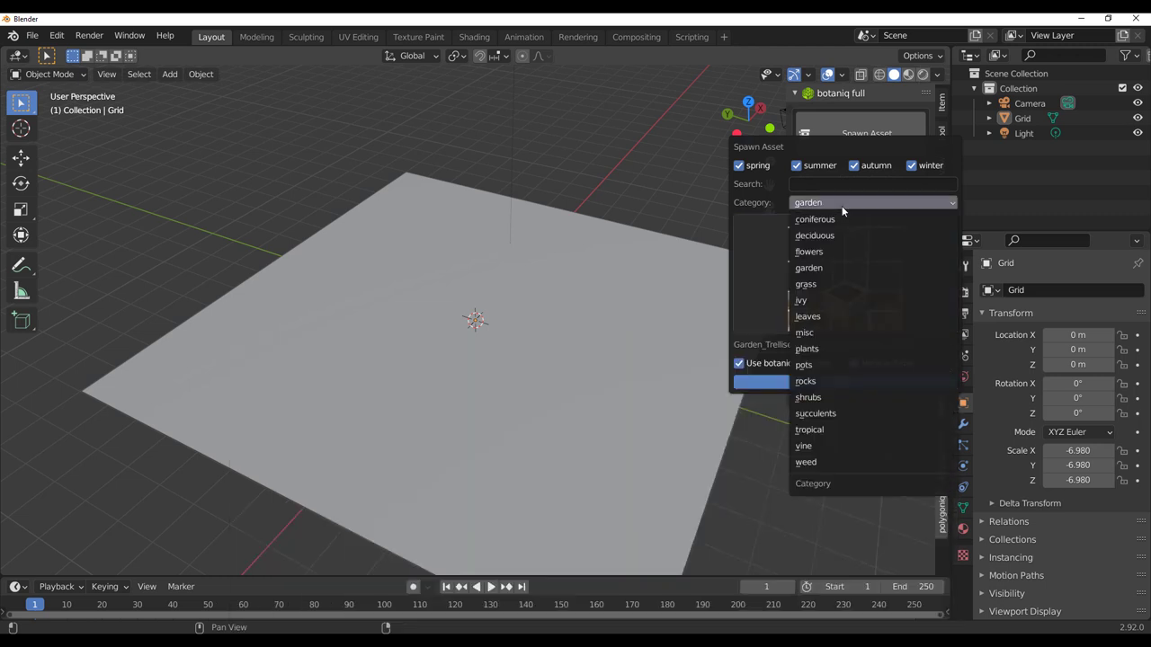
pyautogui.click(827, 283)
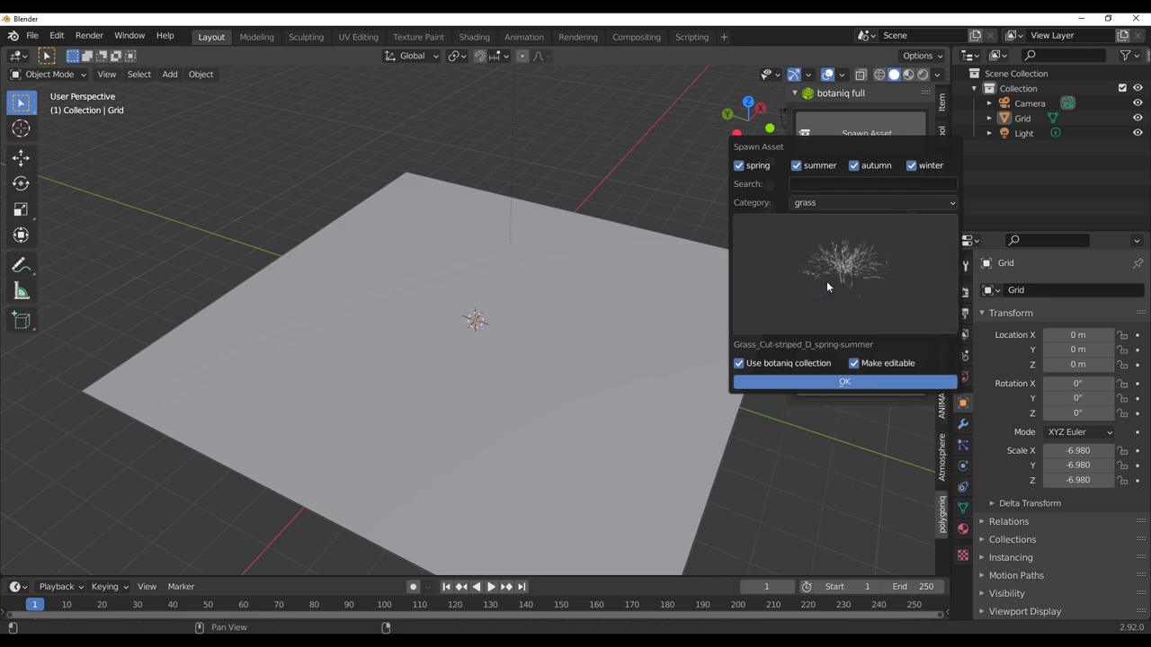
pyautogui.click(827, 282)
pyautogui.click(827, 282)
pyautogui.click(829, 203)
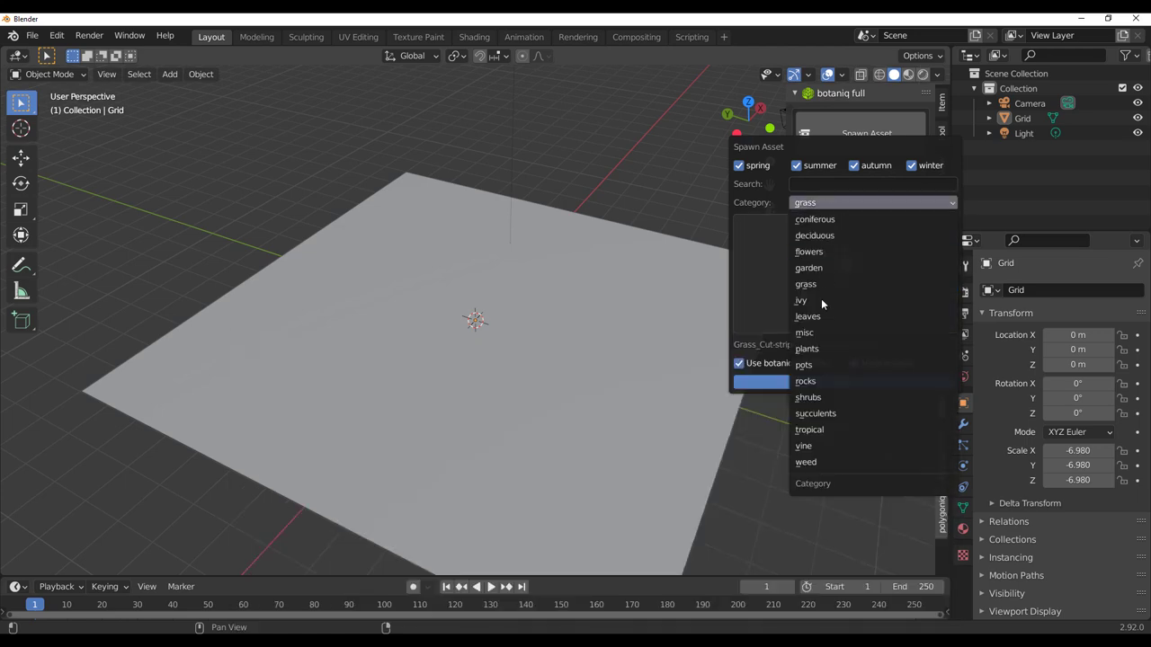
pyautogui.click(821, 299)
pyautogui.click(822, 294)
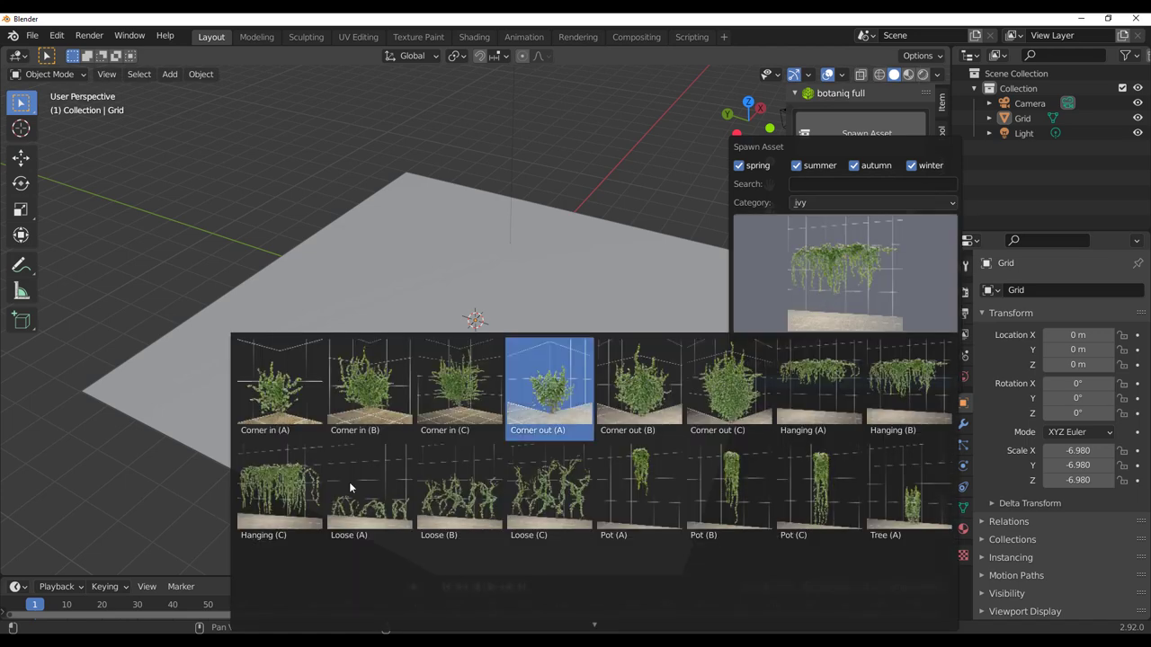
pyautogui.press('Right')
pyautogui.press('Right')
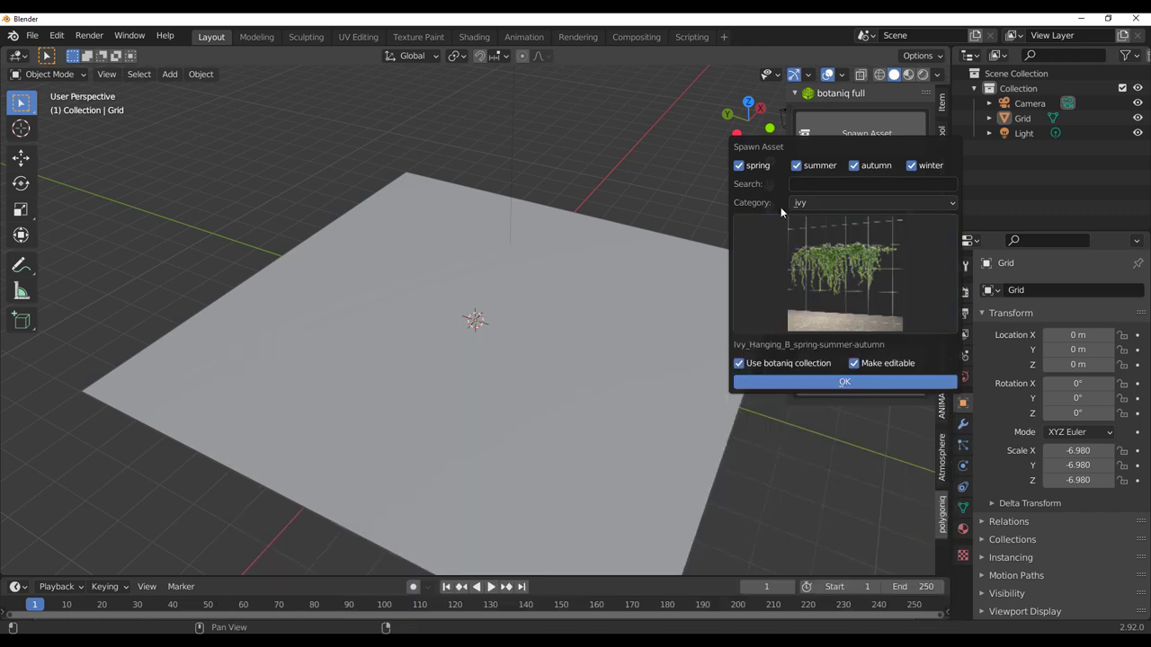
# Browse the rocks and weed categories of the Spawn Asset library
pyautogui.click(803, 204)
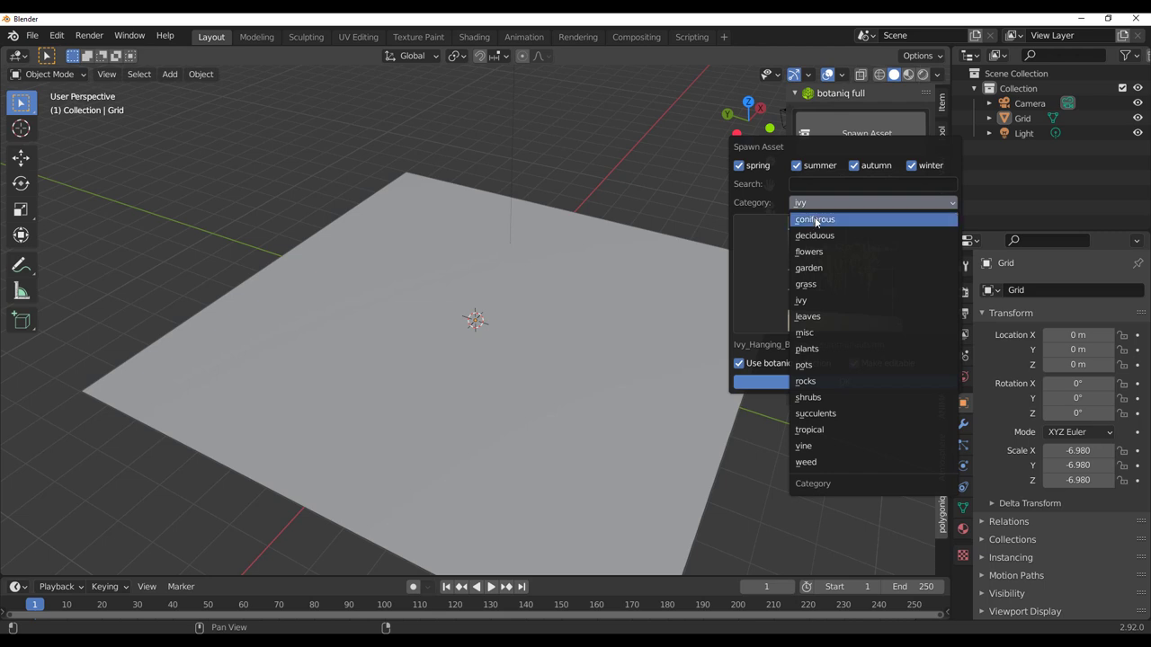
pyautogui.click(836, 381)
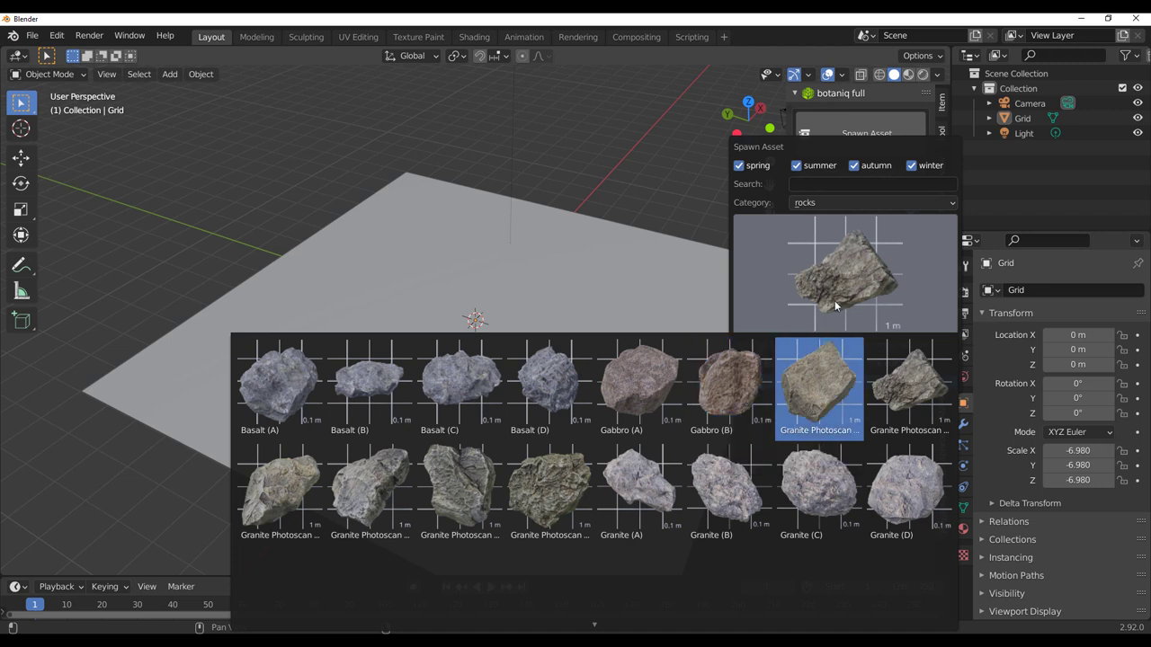
pyautogui.click(817, 204)
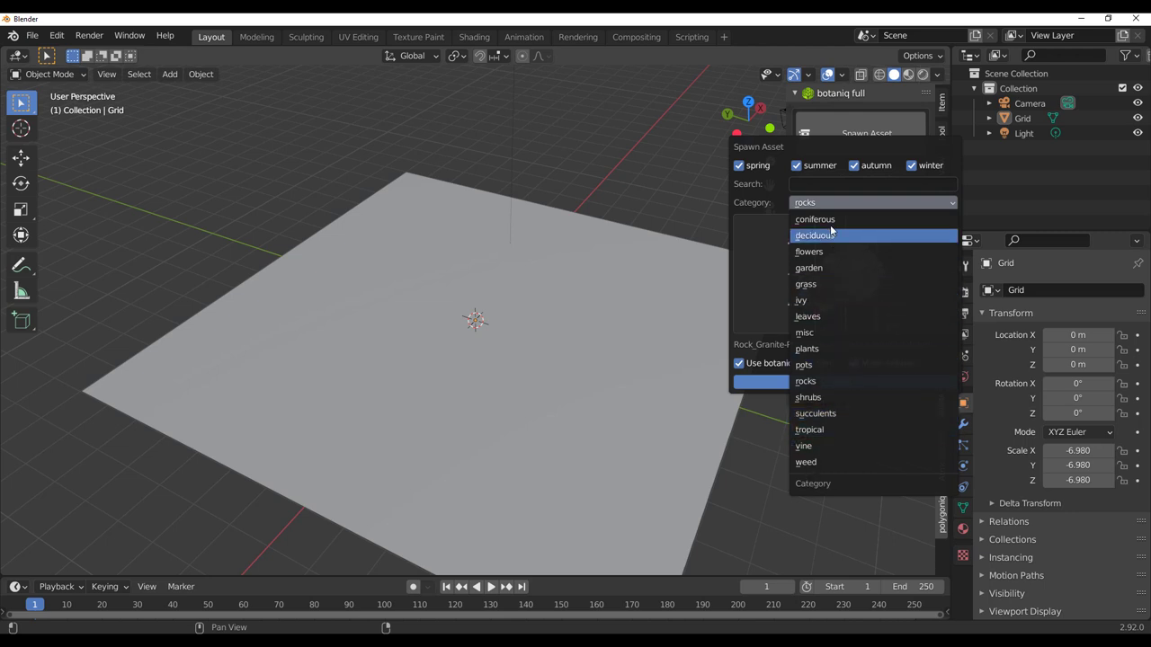
pyautogui.click(839, 462)
pyautogui.click(843, 288)
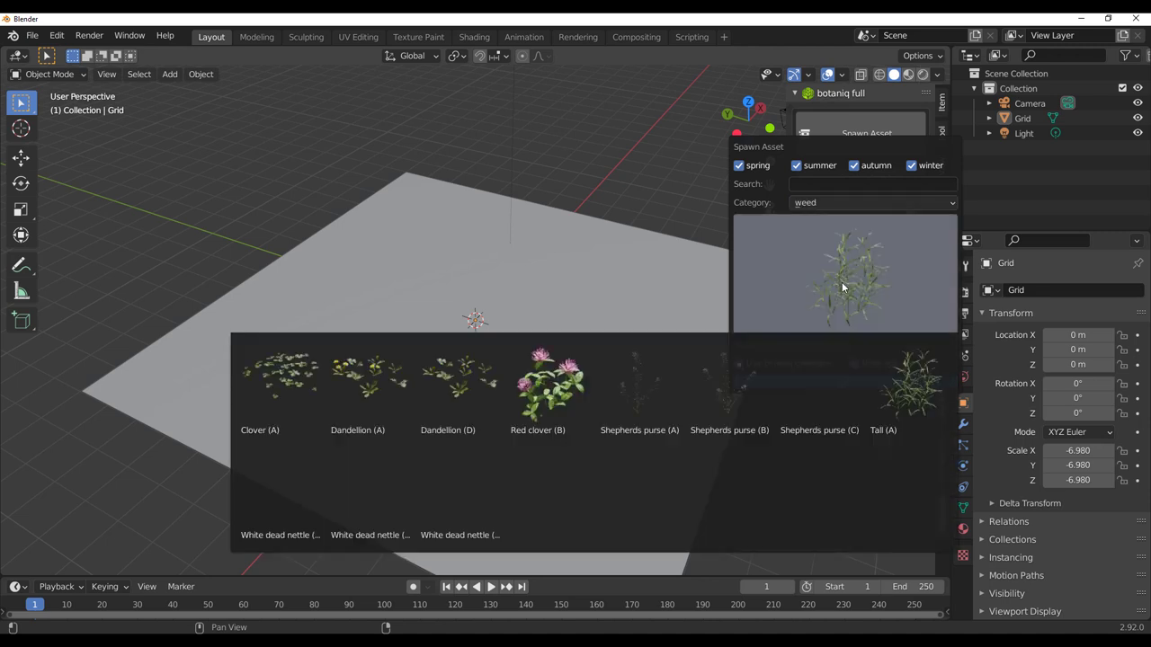
pyautogui.click(842, 282)
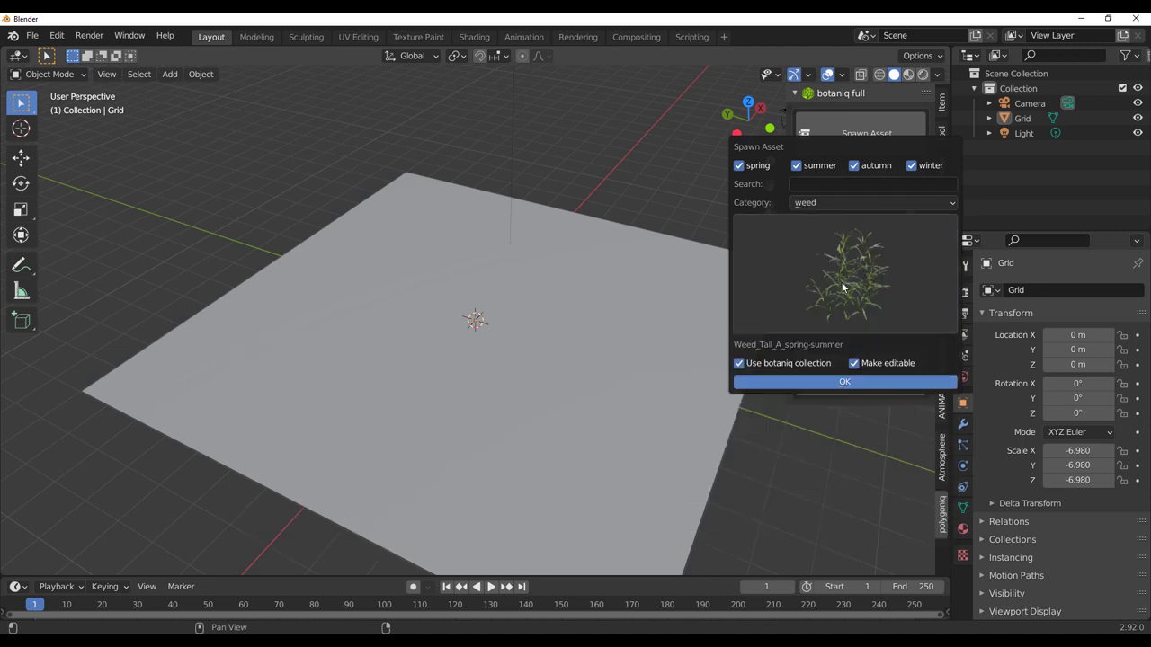
# Scatter the pps_Grass_European-Meadow_A_spring-summer grass over the grid, preserving density and linking the instance collection to the scene
pyautogui.click(589, 362)
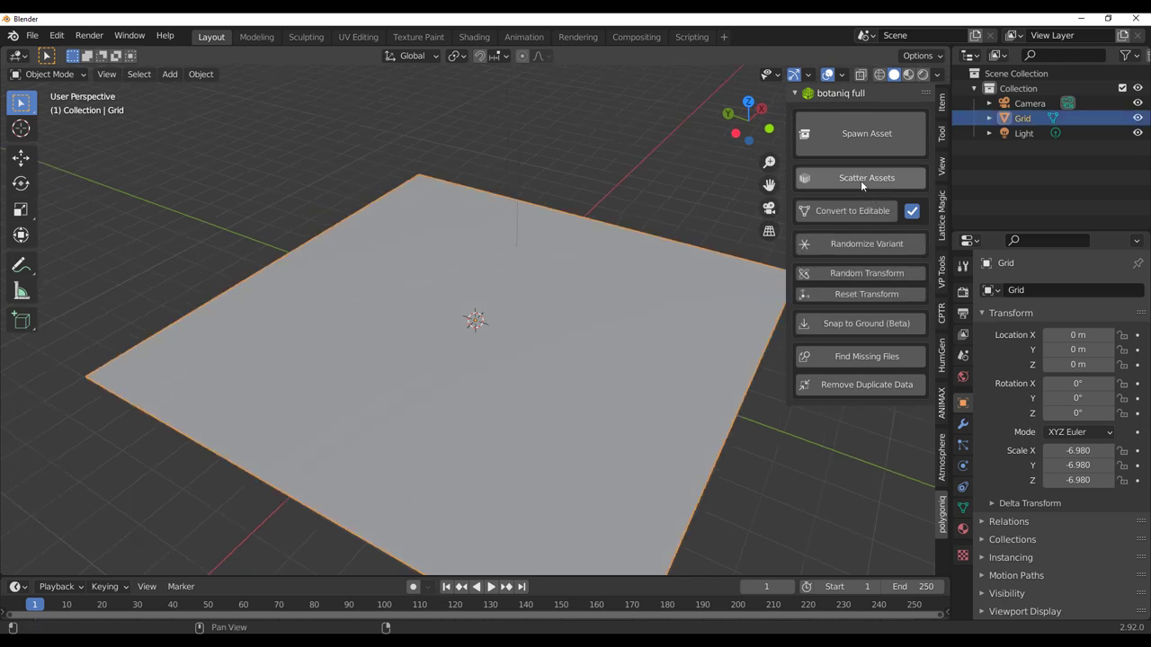
pyautogui.click(861, 178)
pyautogui.click(881, 243)
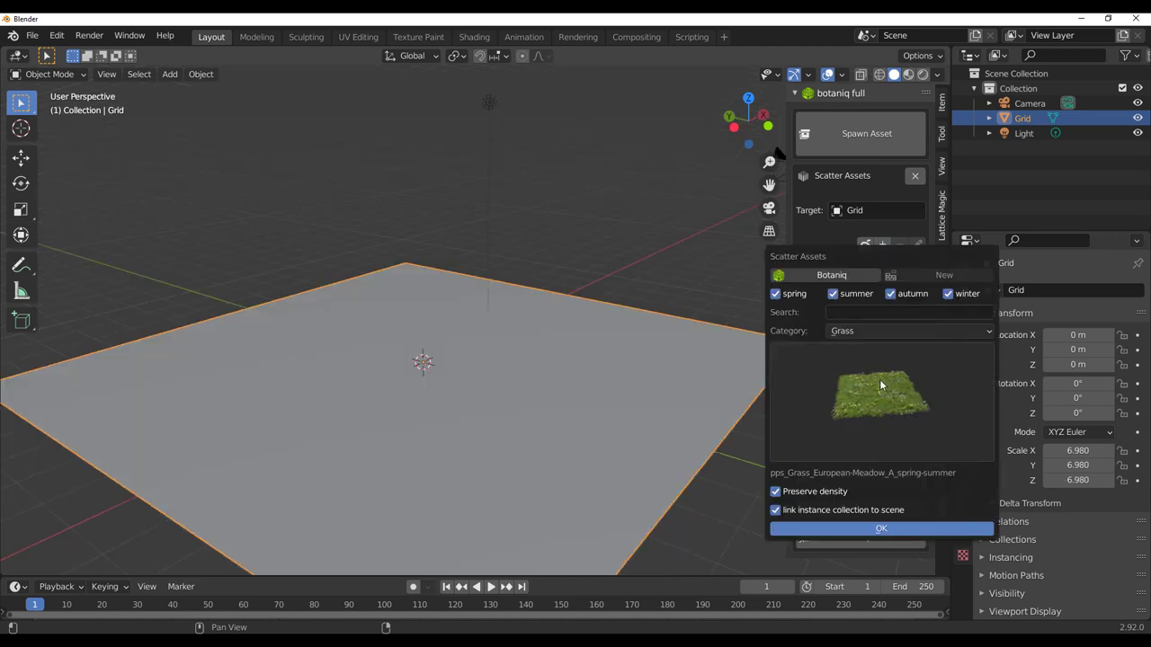
pyautogui.click(880, 385)
pyautogui.click(864, 201)
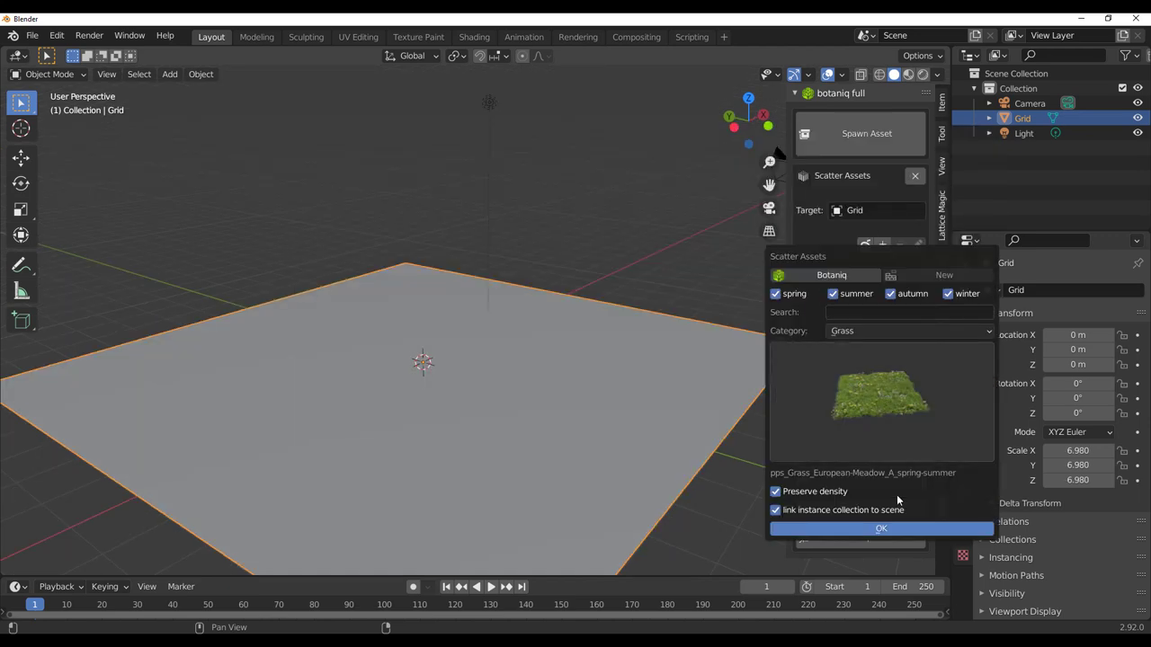
pyautogui.click(881, 528)
# Examine the scattered meadow grass on the grid from far away, close up and several angles
pyautogui.scroll(-5, 550, 223)
pyautogui.moveTo(549, 224); pyautogui.dragTo(488, 212, button='middle')
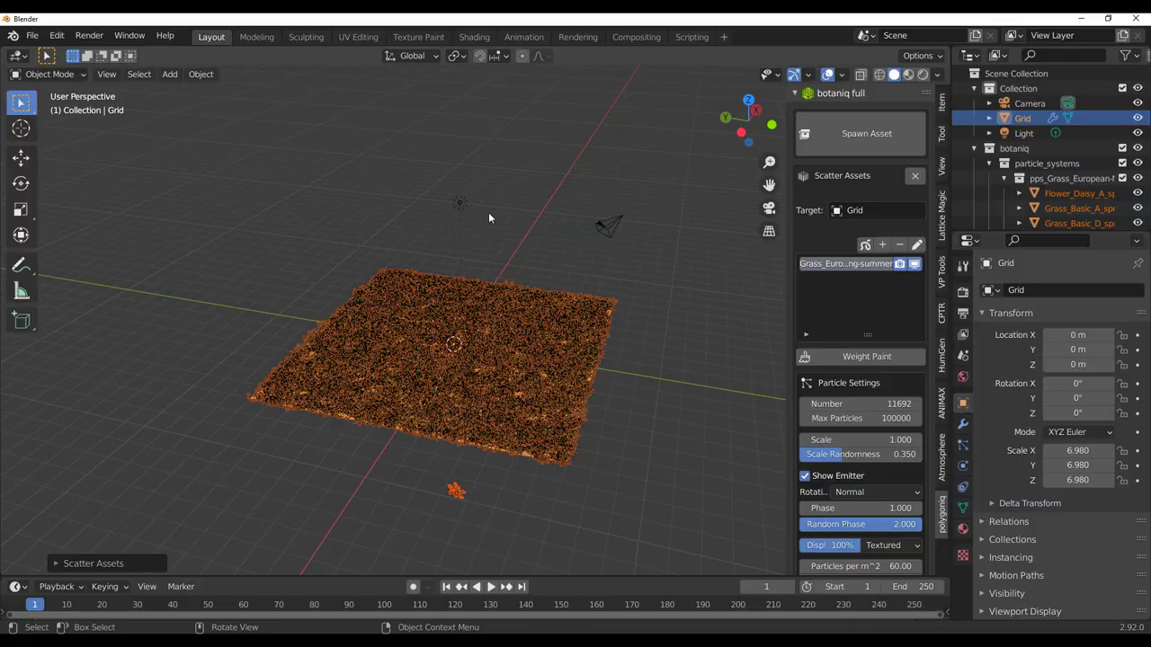
pyautogui.click(489, 212)
pyautogui.scroll(4, 503, 270)
pyautogui.moveTo(563, 360); pyautogui.dragTo(498, 350, button='middle')
pyautogui.scroll(4, 411, 386)
pyautogui.moveTo(411, 385); pyautogui.dragTo(476, 410, button='middle')
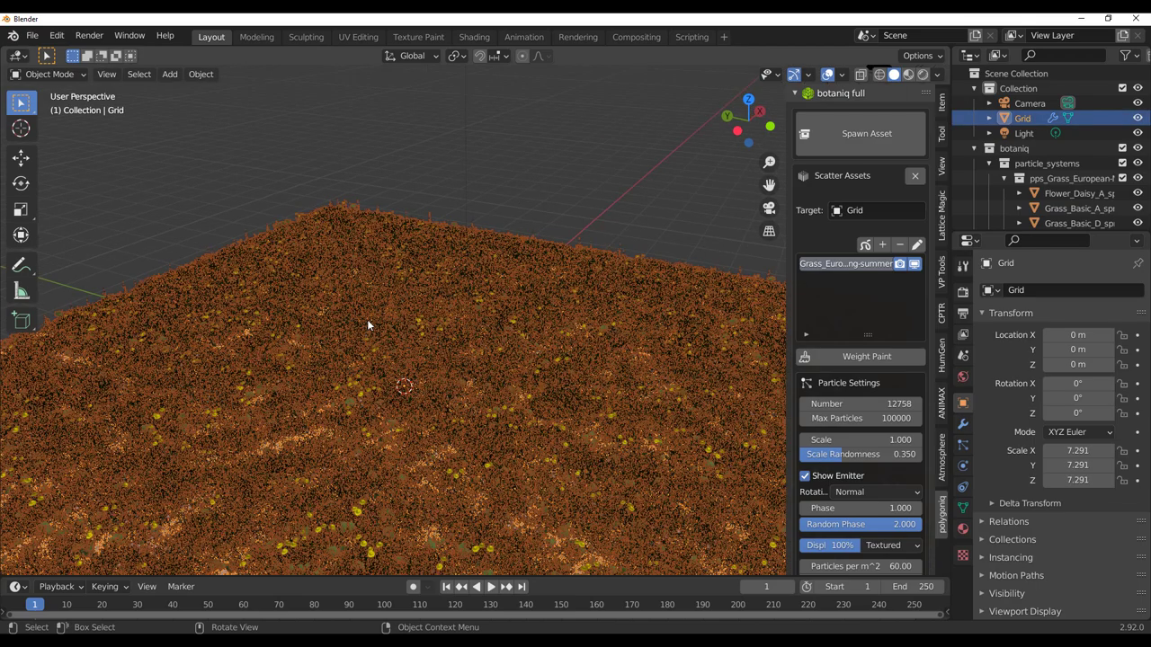
pyautogui.moveTo(365, 327); pyautogui.dragTo(429, 380, button='middle')
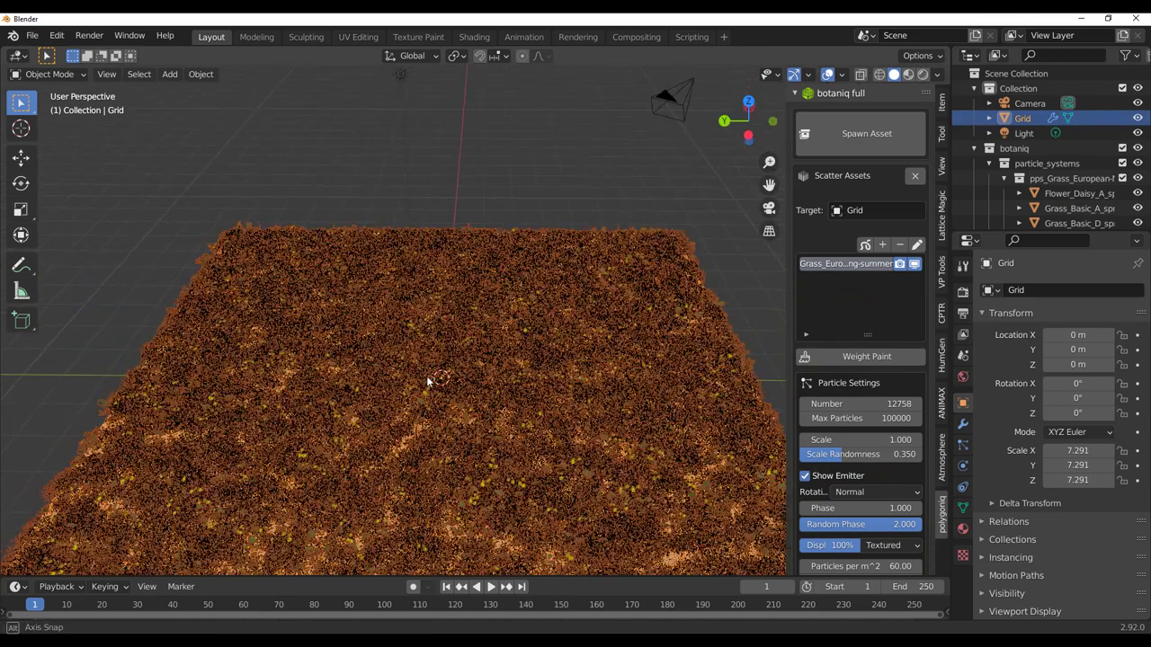
# Add a monkey mesh on the grass and smooth it with an applied level 5 Subdivision modifier
pyautogui.hotkey('shift', 'a')
pyautogui.moveTo(423, 333)
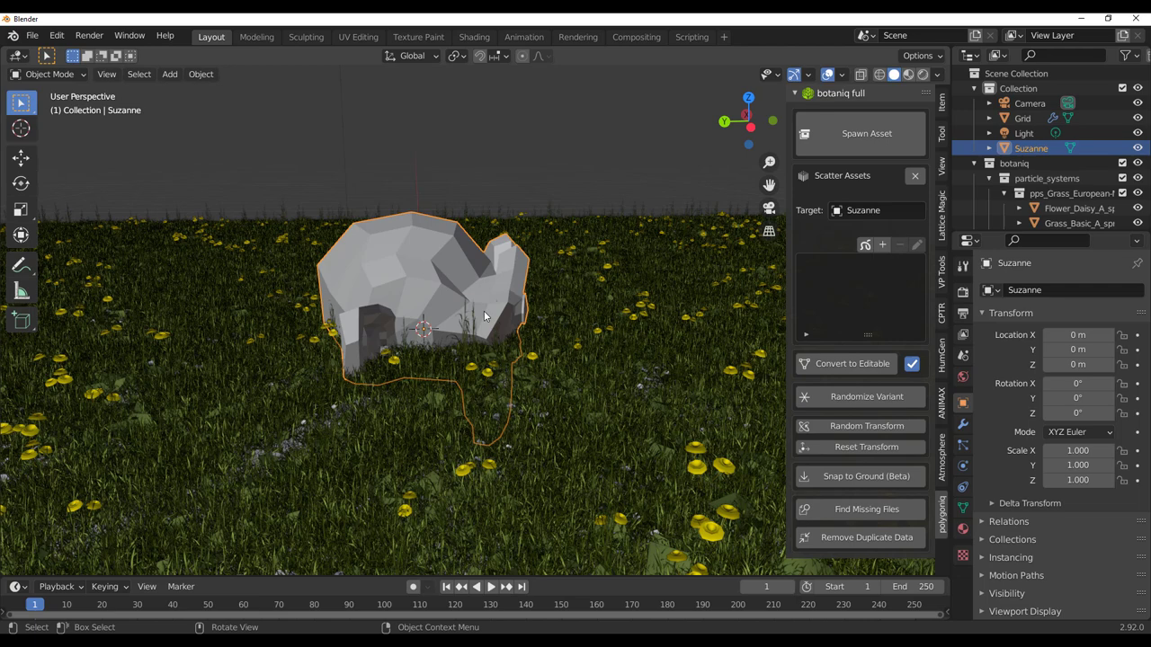
pyautogui.press('ctrl')
pyautogui.hotkey('ctrl', '2')
pyautogui.click(963, 428)
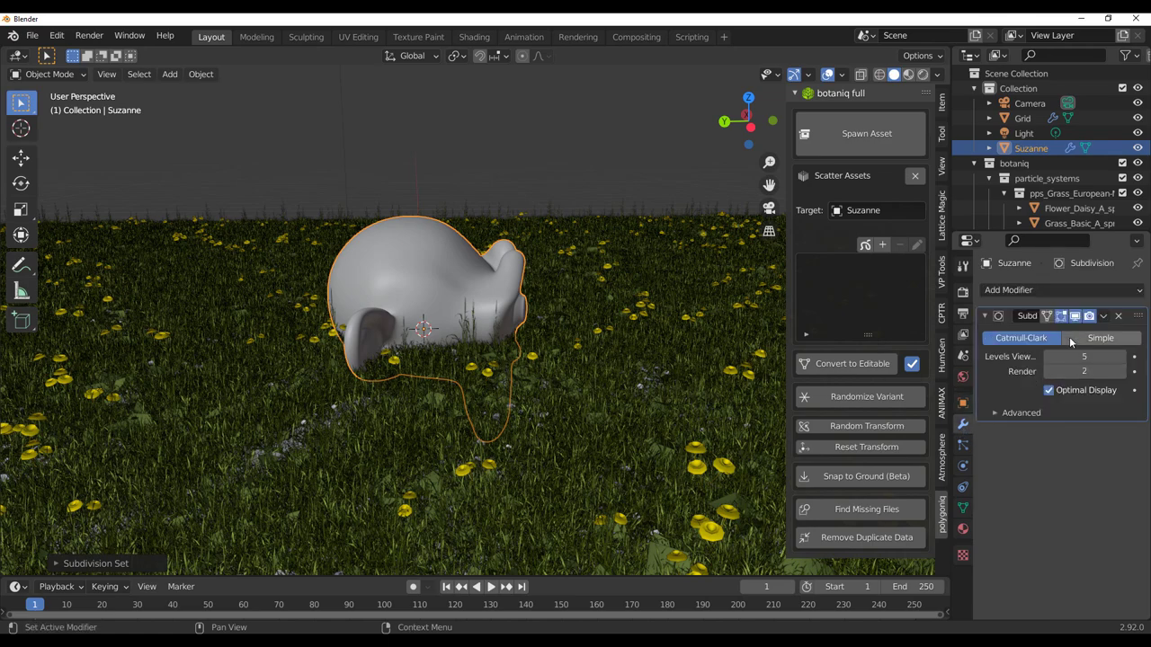
pyautogui.click(1103, 318)
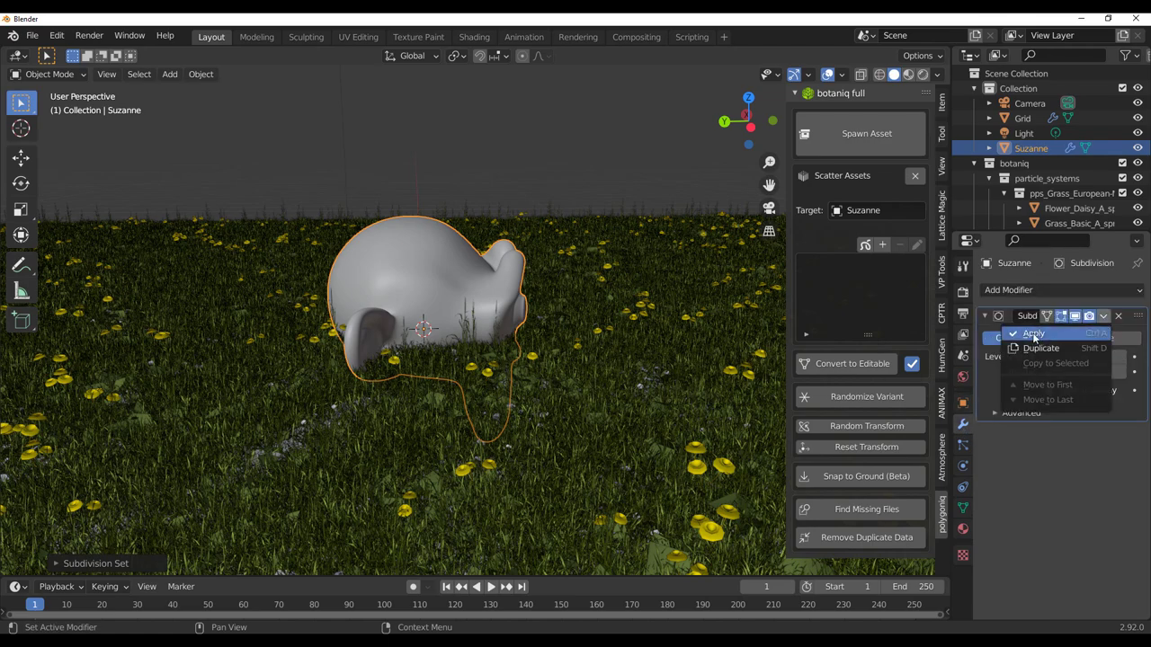
pyautogui.click(1029, 334)
# Enlarge, move and rotate the monkey head so its chin rests in the grass
pyautogui.moveTo(515, 354); pyautogui.dragTo(532, 334, button='middle')
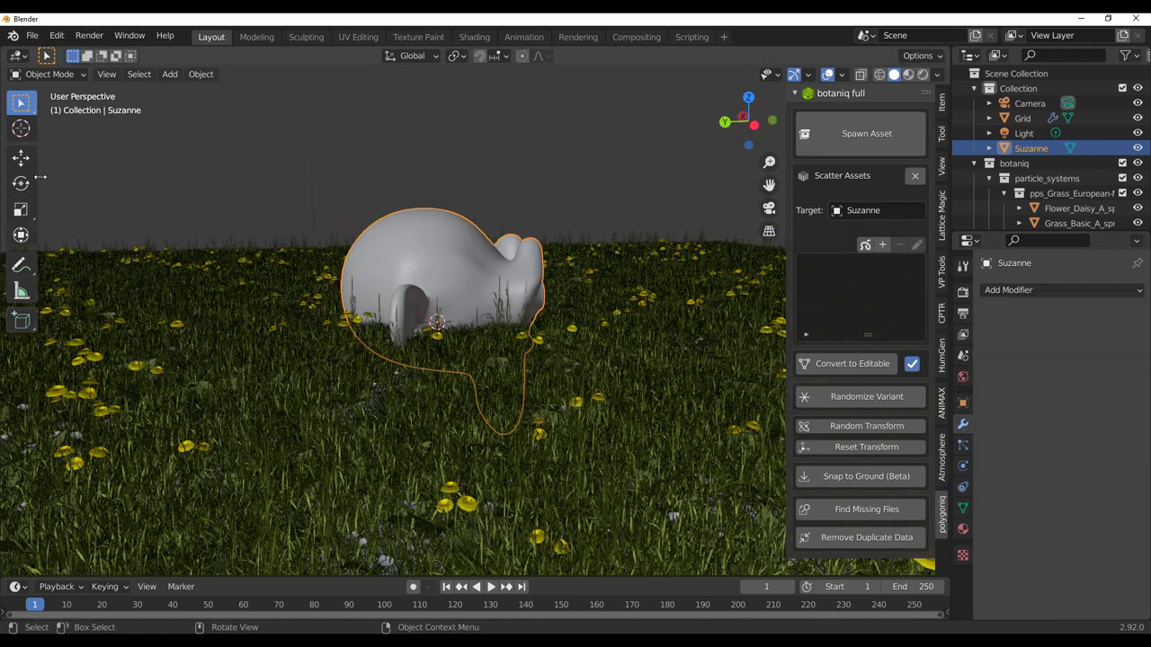
pyautogui.click(22, 159)
pyautogui.moveTo(434, 252); pyautogui.dragTo(373, 194)
pyautogui.press('s')
pyautogui.click(237, 220)
pyautogui.click(20, 183)
pyautogui.click(21, 156)
pyautogui.moveTo(426, 144); pyautogui.dragTo(580, 322)
pyautogui.click(19, 187)
# Start a botaniq vine drawing with the Basic (A) vine type and Suzanne as the target object
pyautogui.moveTo(580, 322); pyautogui.dragTo(365, 334, button='middle')
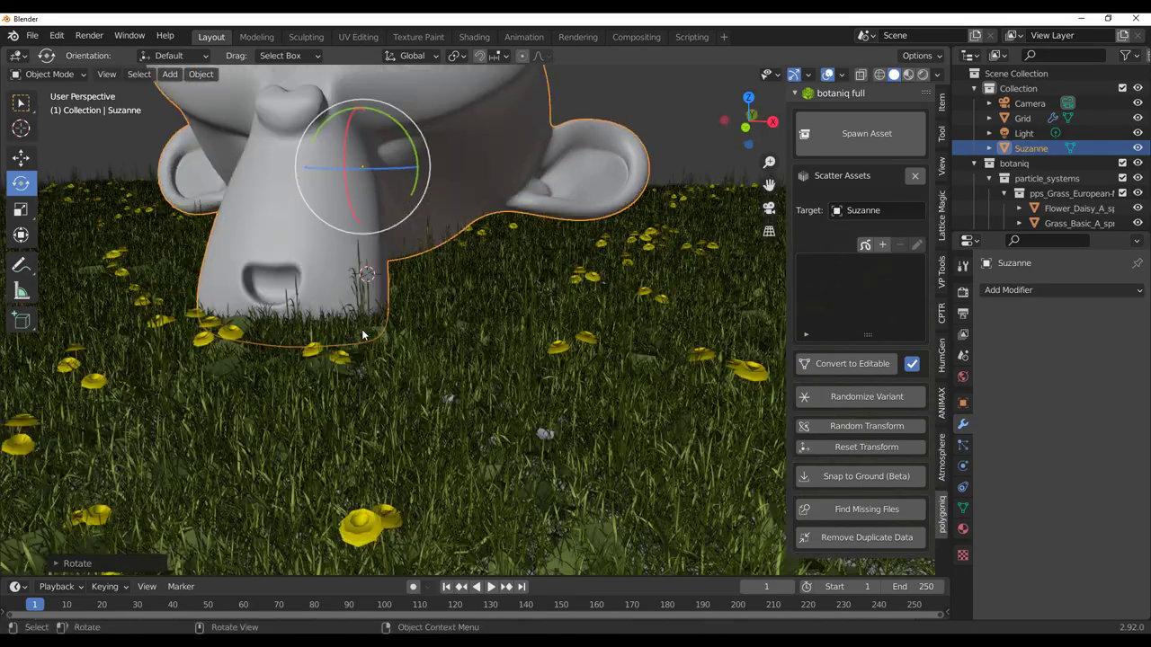
pyautogui.keyDown('shift'); pyautogui.moveTo(396, 243); pyautogui.dragTo(425, 392, button='middle'); pyautogui.keyUp('shift')
pyautogui.scroll(3, 450, 446)
pyautogui.scroll(-2, 449, 446)
pyautogui.keyDown('shift'); pyautogui.moveTo(394, 252); pyautogui.dragTo(394, 335, button='middle'); pyautogui.keyUp('shift')
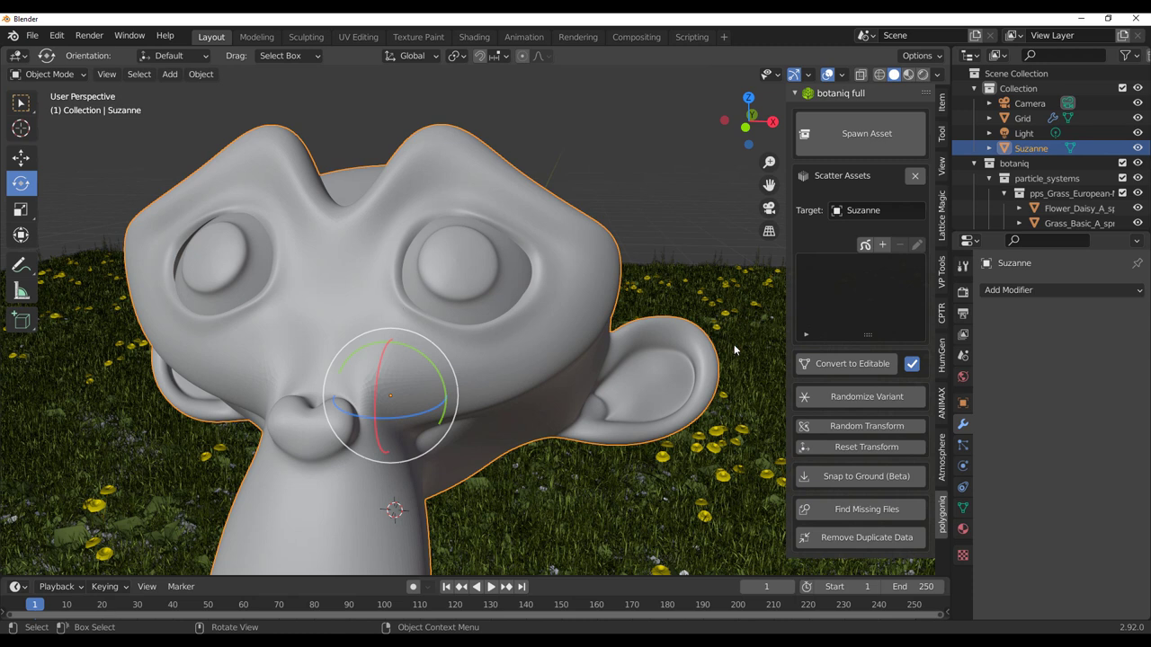
pyautogui.click(865, 244)
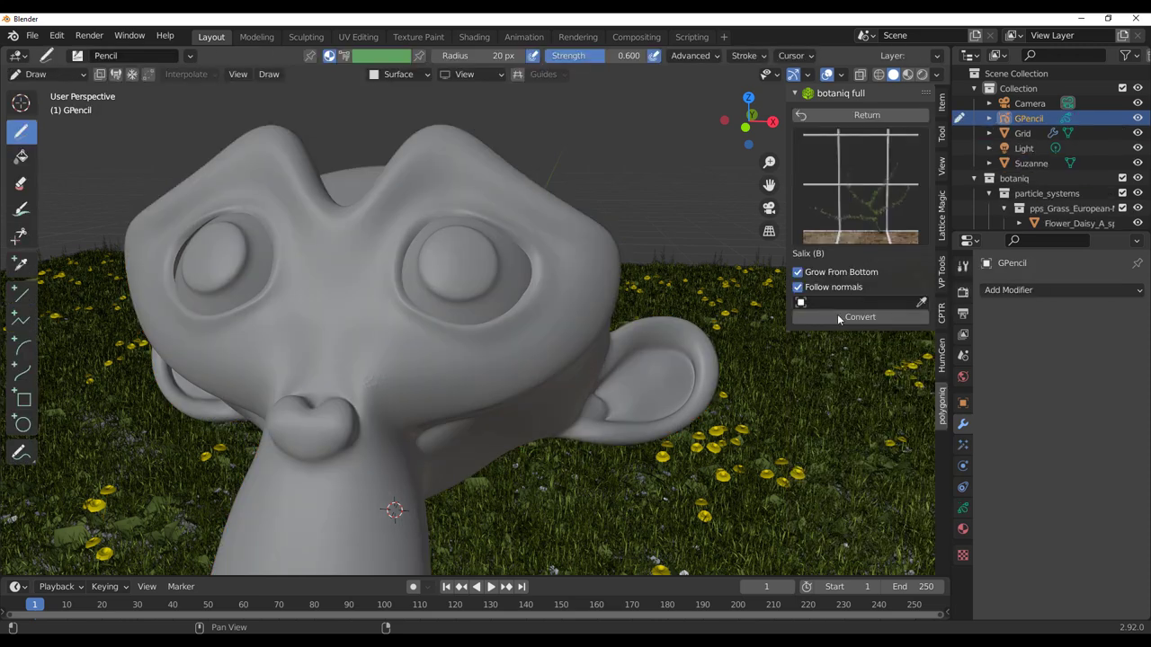
pyautogui.click(868, 211)
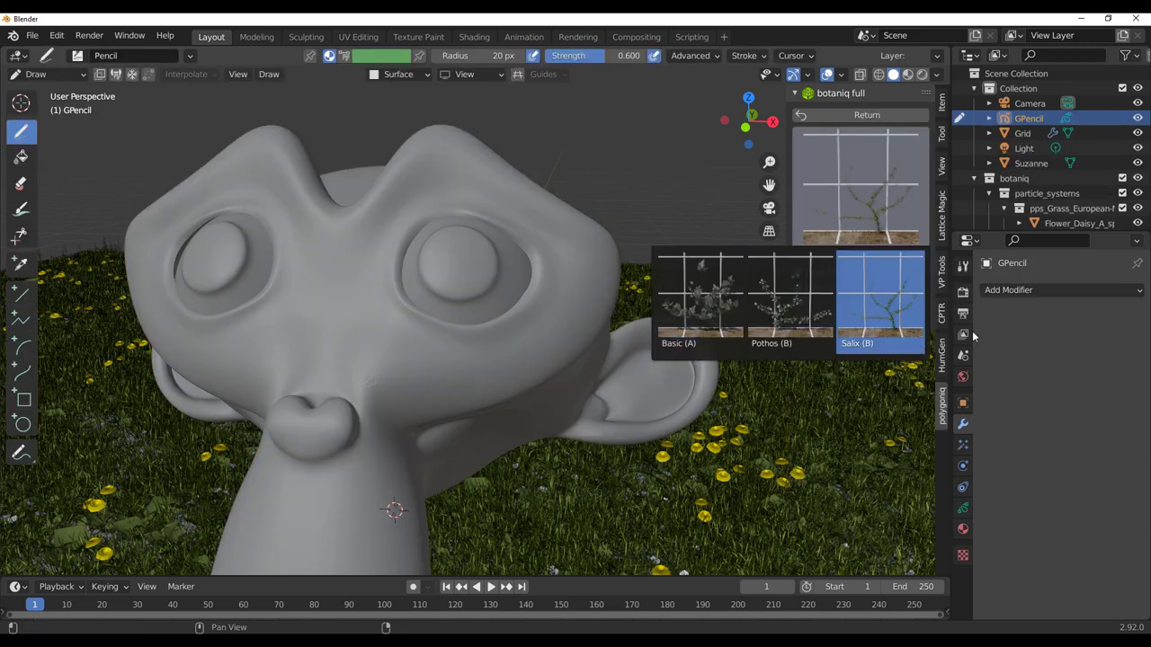
pyautogui.click(673, 308)
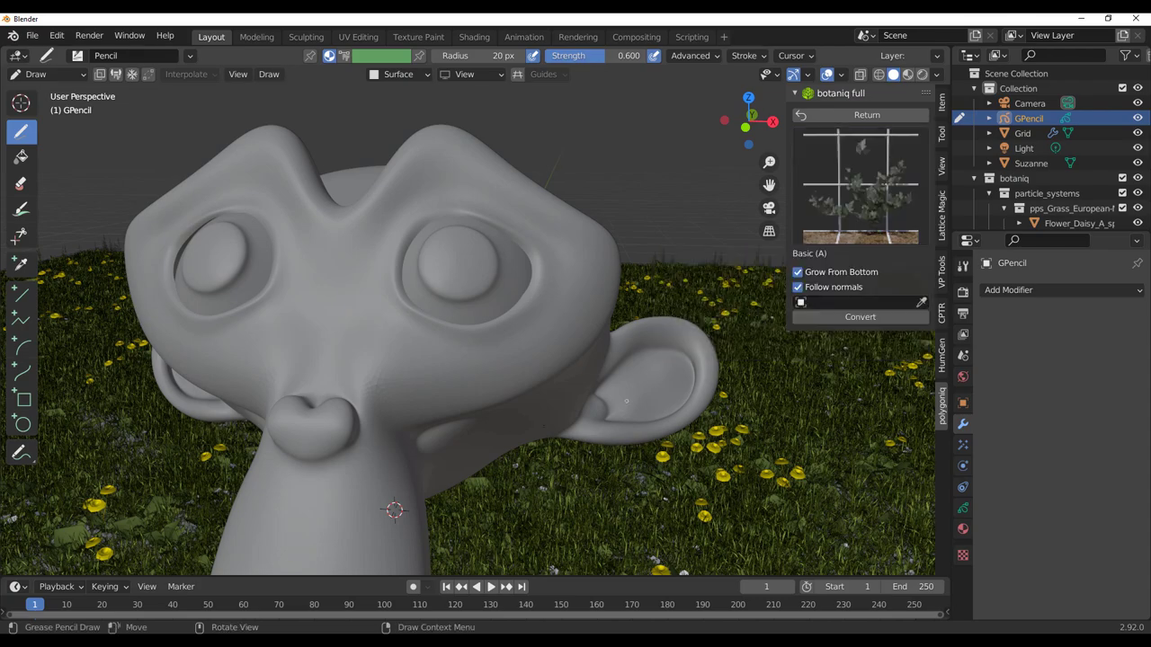
pyautogui.moveTo(673, 309); pyautogui.dragTo(471, 283, button='middle')
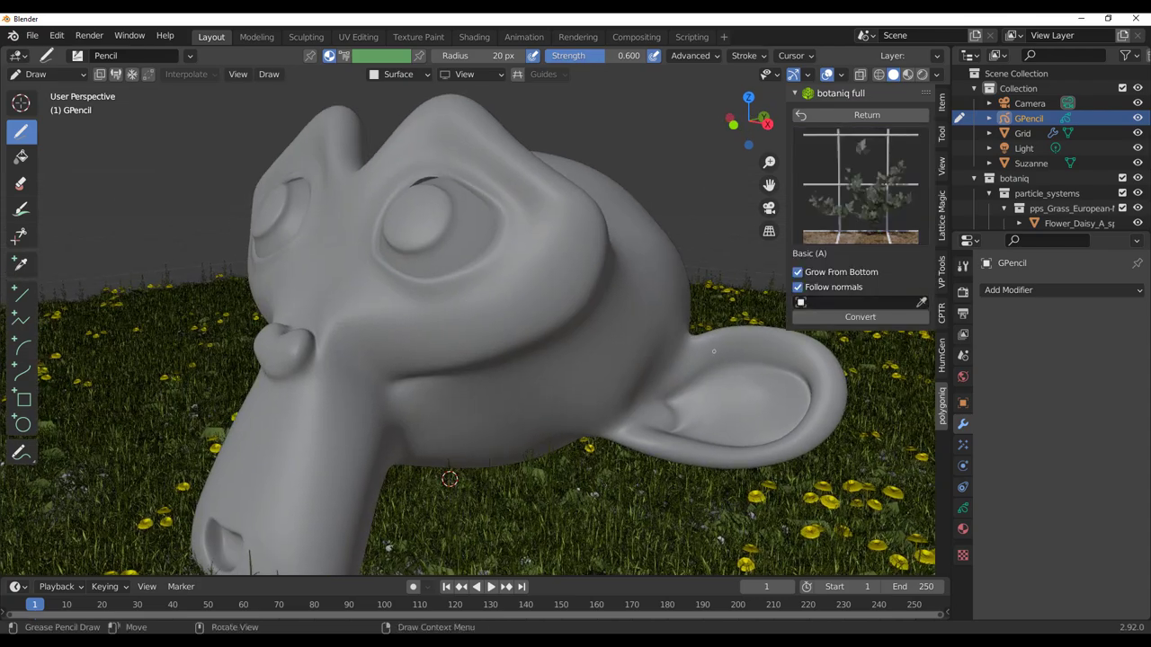
pyautogui.click(847, 302)
pyautogui.click(871, 445)
# Draw winding vine strokes around the monkey's eye, down the snout, along the cheek, and over the ear and back of the head
pyautogui.moveTo(467, 342)
pyautogui.mouseDown(button='middle')
pyautogui.moveTo(400, 337)
pyautogui.moveTo(395, 378)
pyautogui.mouseUp(button='middle')
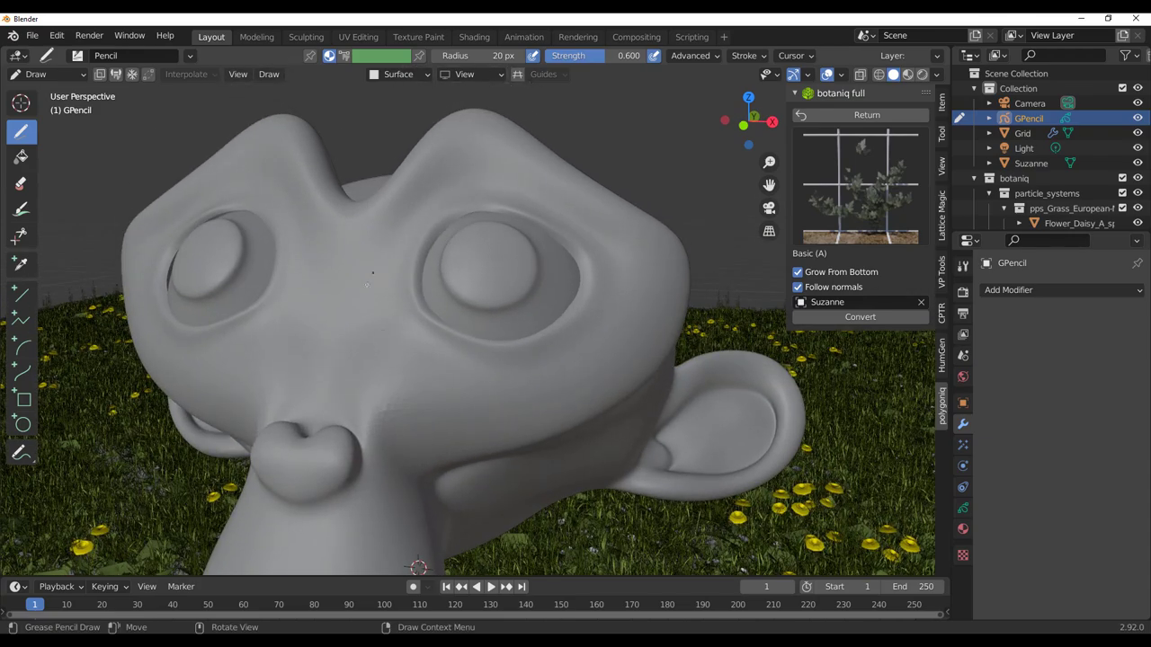
pyautogui.moveTo(347, 275)
pyautogui.mouseDown()
pyautogui.moveTo(381, 212)
pyautogui.moveTo(583, 208)
pyautogui.moveTo(564, 359)
pyautogui.moveTo(392, 450)
pyautogui.moveTo(334, 559)
pyautogui.mouseUp()
pyautogui.moveTo(342, 553); pyautogui.dragTo(439, 353, button='middle')
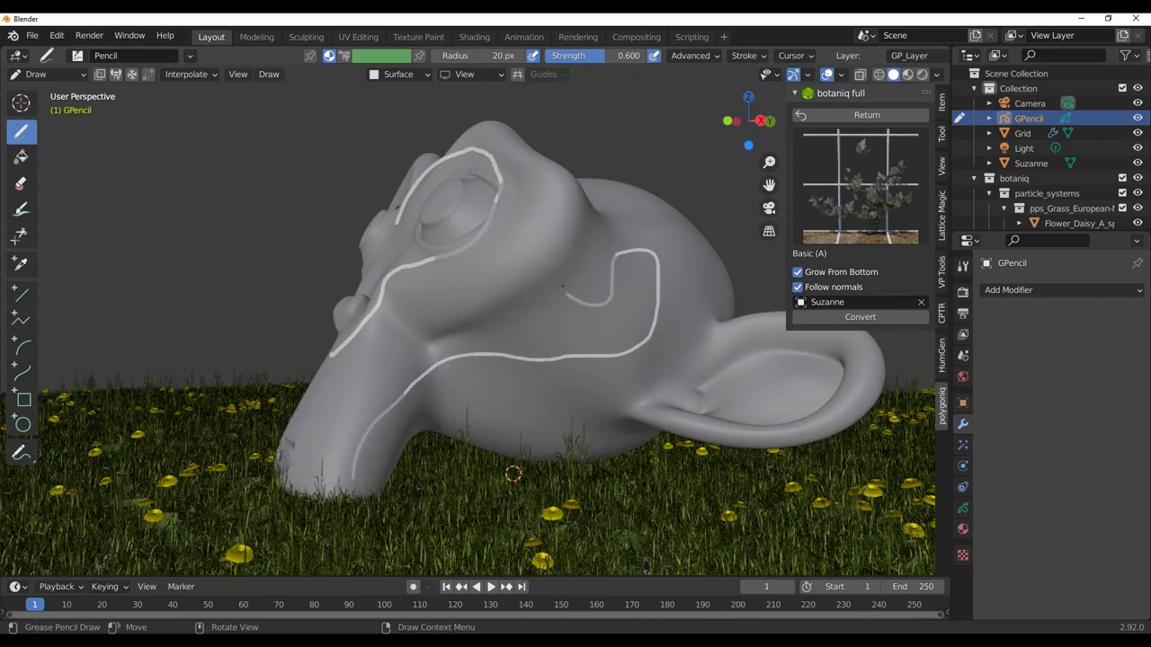
pyautogui.moveTo(563, 285); pyautogui.dragTo(680, 404, button='middle')
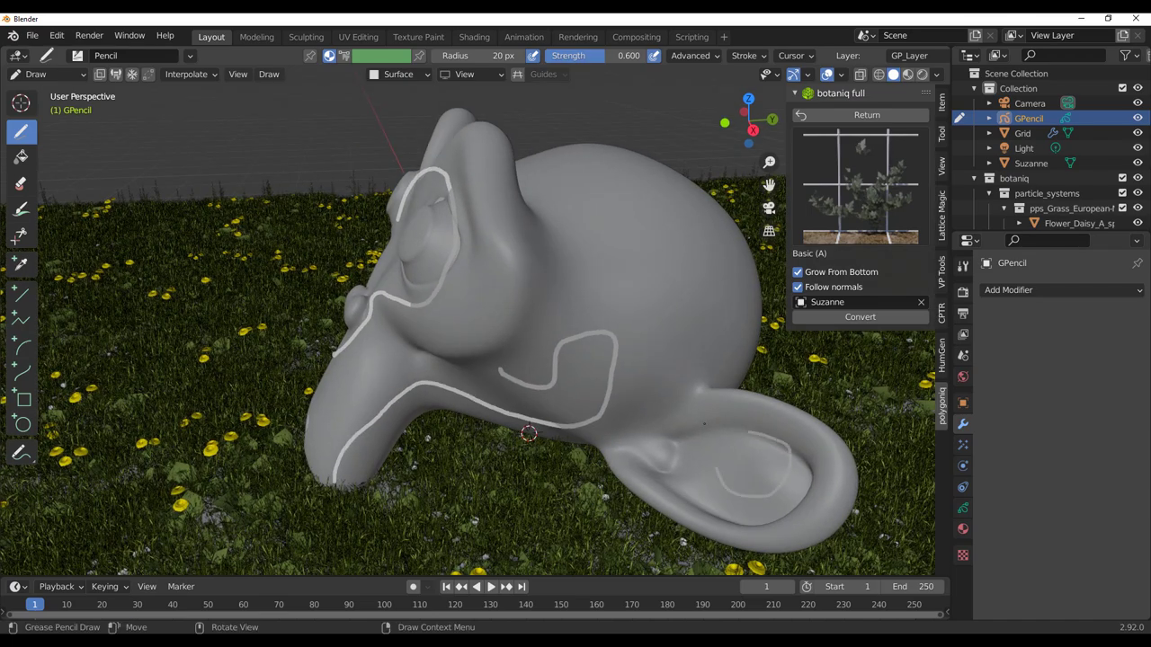
pyautogui.moveTo(605, 271); pyautogui.dragTo(467, 235, button='middle')
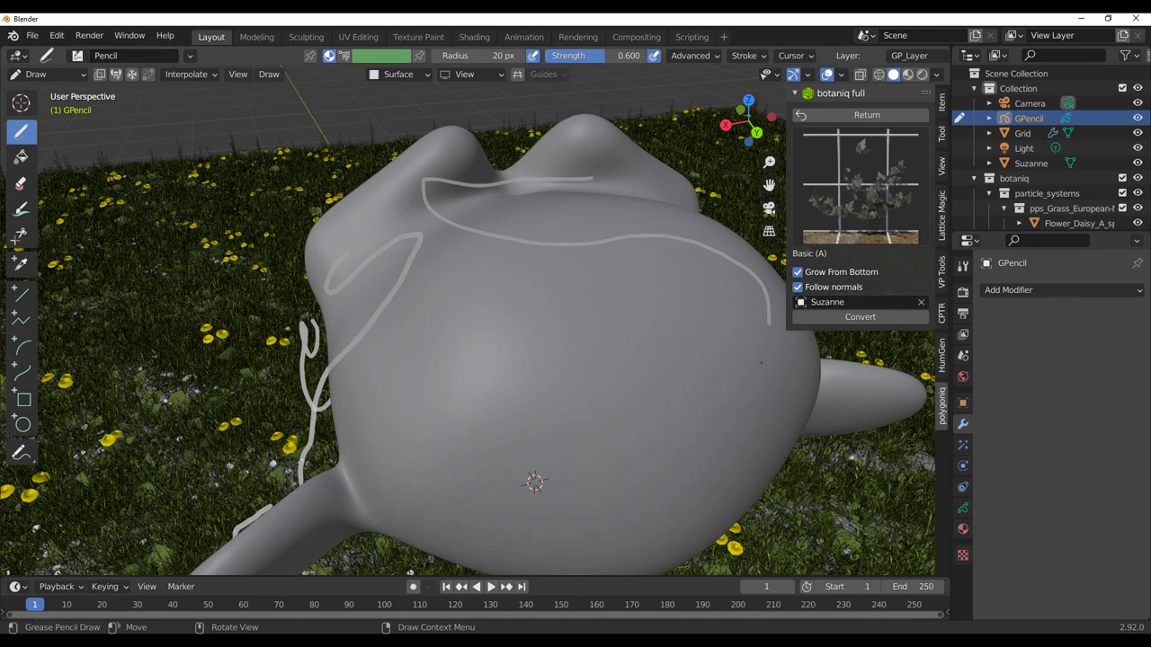
pyautogui.moveTo(688, 445); pyautogui.dragTo(699, 376, button='middle')
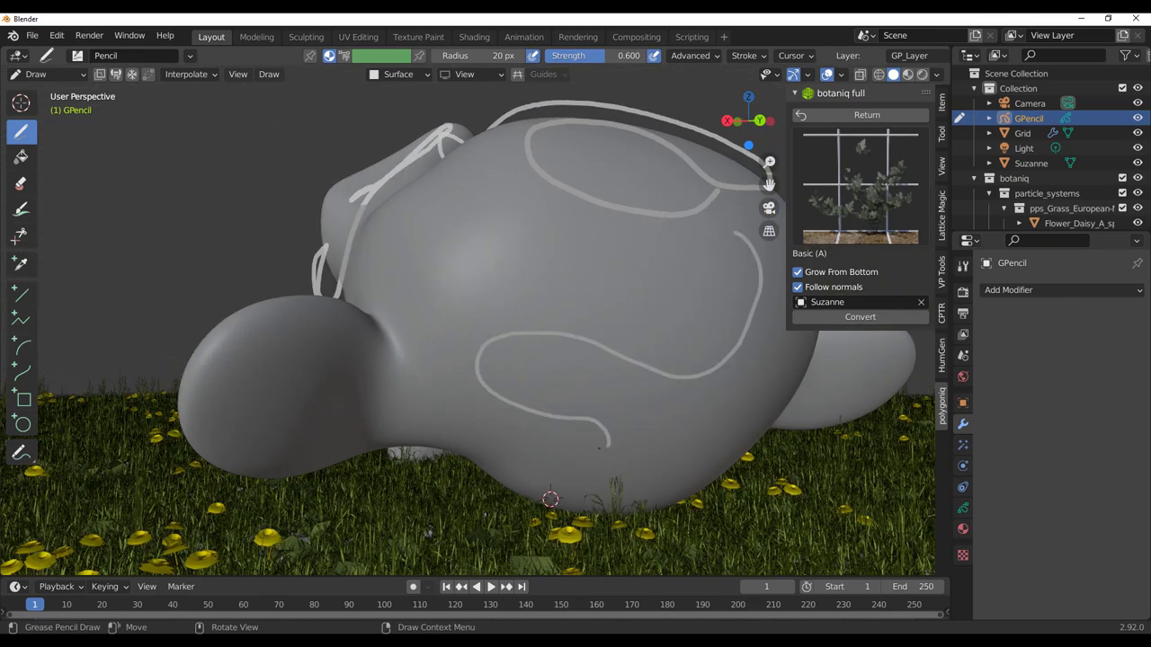
pyautogui.moveTo(358, 391); pyautogui.dragTo(360, 388)
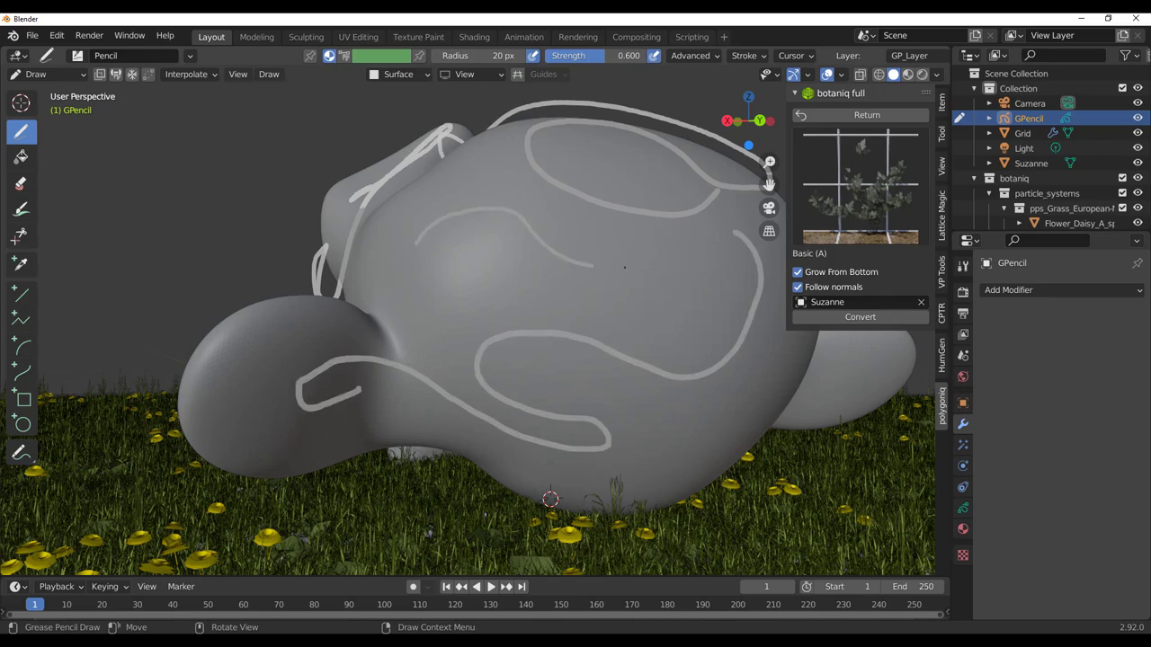
# Draw more vine strokes around the monkey's other eye and on the snout, and convert all the strokes into vines
pyautogui.moveTo(625, 267); pyautogui.dragTo(689, 288, button='middle')
pyautogui.scroll(-3, 656, 270)
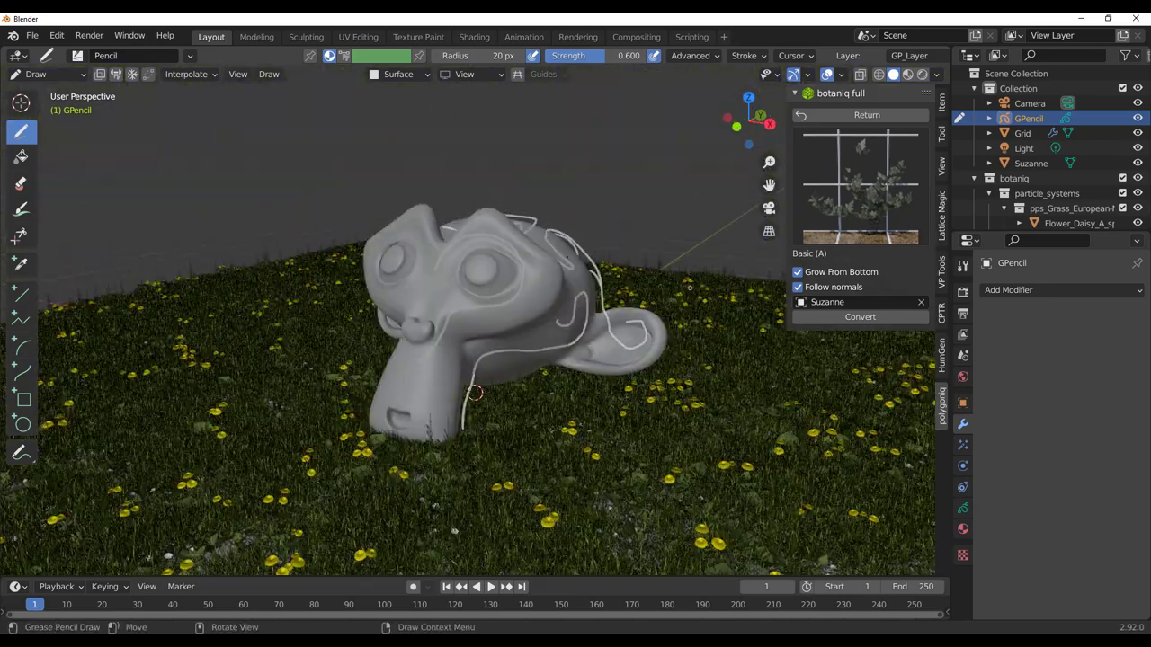
pyautogui.scroll(3, 474, 393)
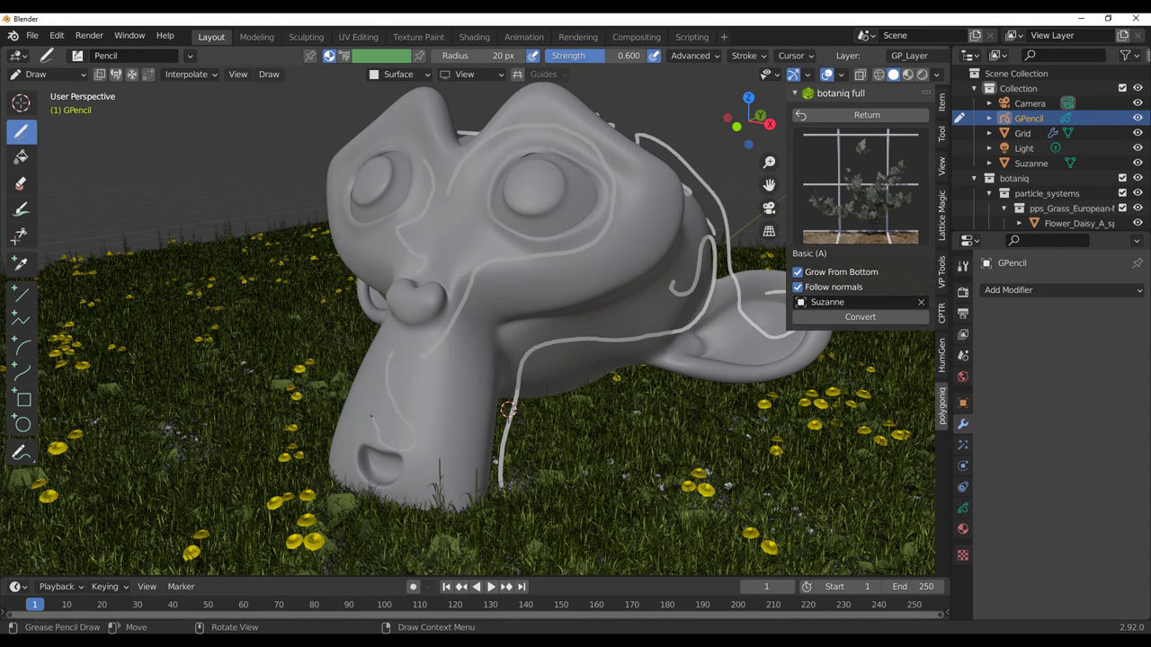
pyautogui.moveTo(508, 409); pyautogui.dragTo(503, 457, button='middle')
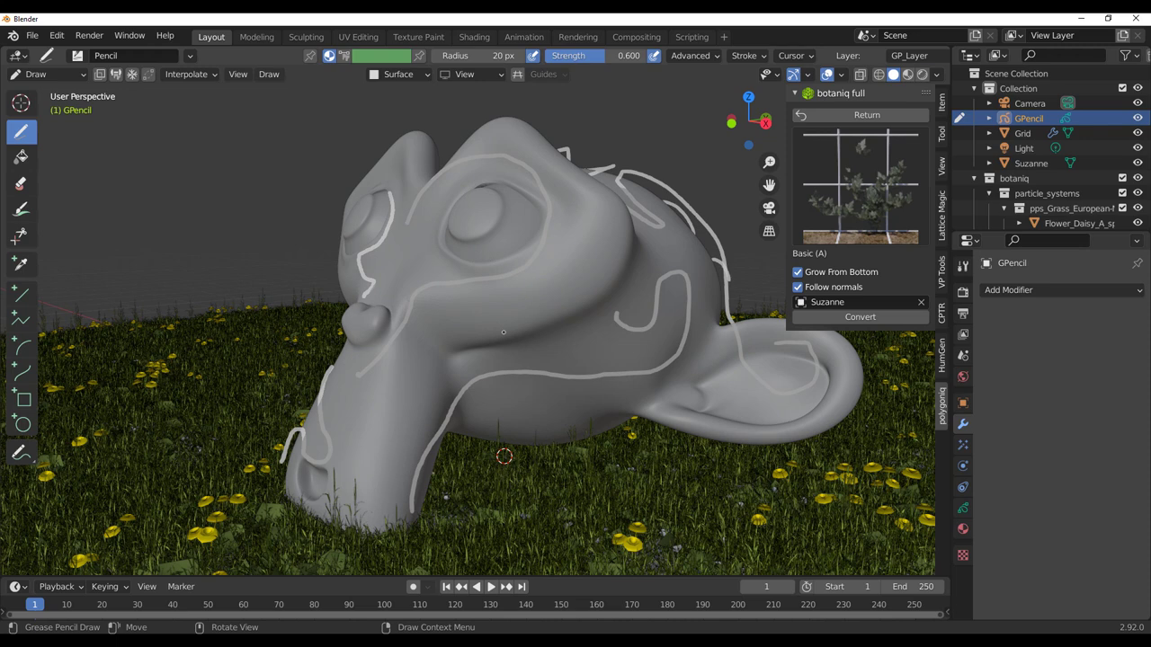
pyautogui.click(851, 319)
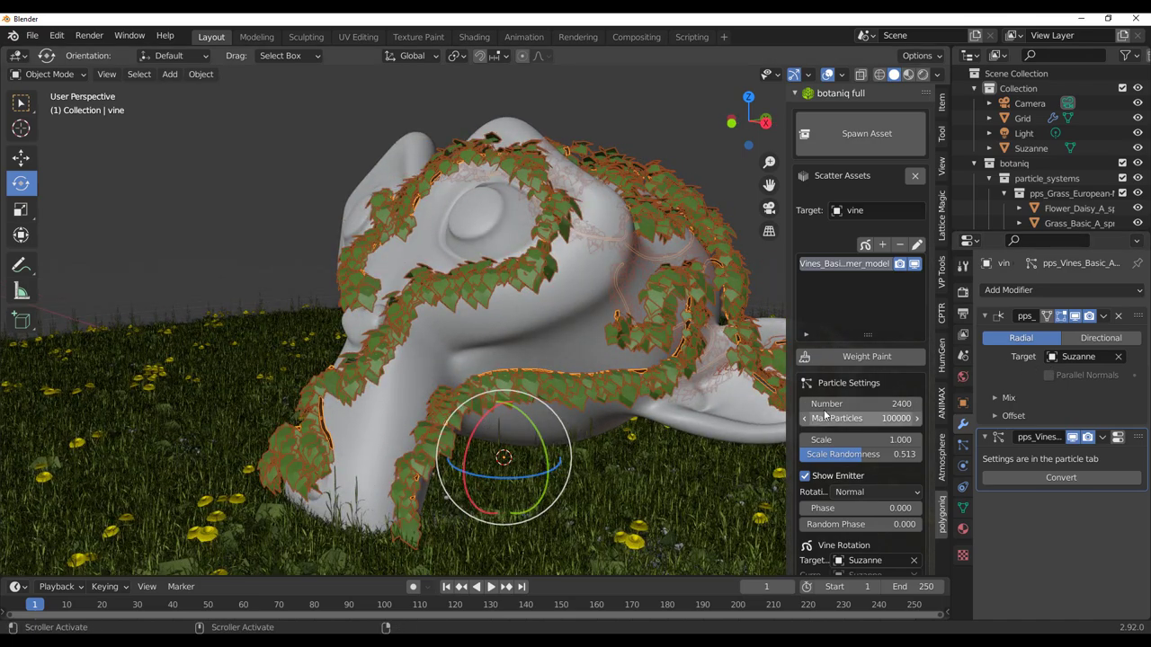
# Set the vine's particle number to 2409 and its leaf scale to 1.4
pyautogui.moveTo(861, 404)
pyautogui.mouseDown()
pyautogui.moveTo(877, 404)
pyautogui.moveTo(860, 404)
pyautogui.mouseUp()
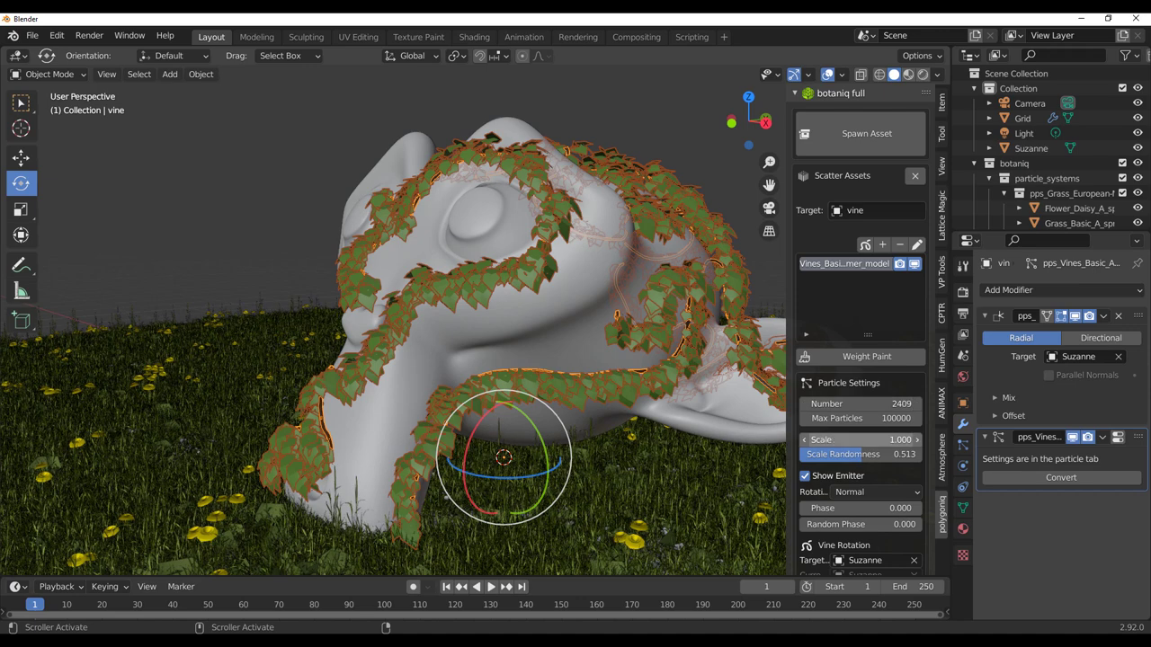
pyautogui.moveTo(827, 440); pyautogui.dragTo(883, 439)
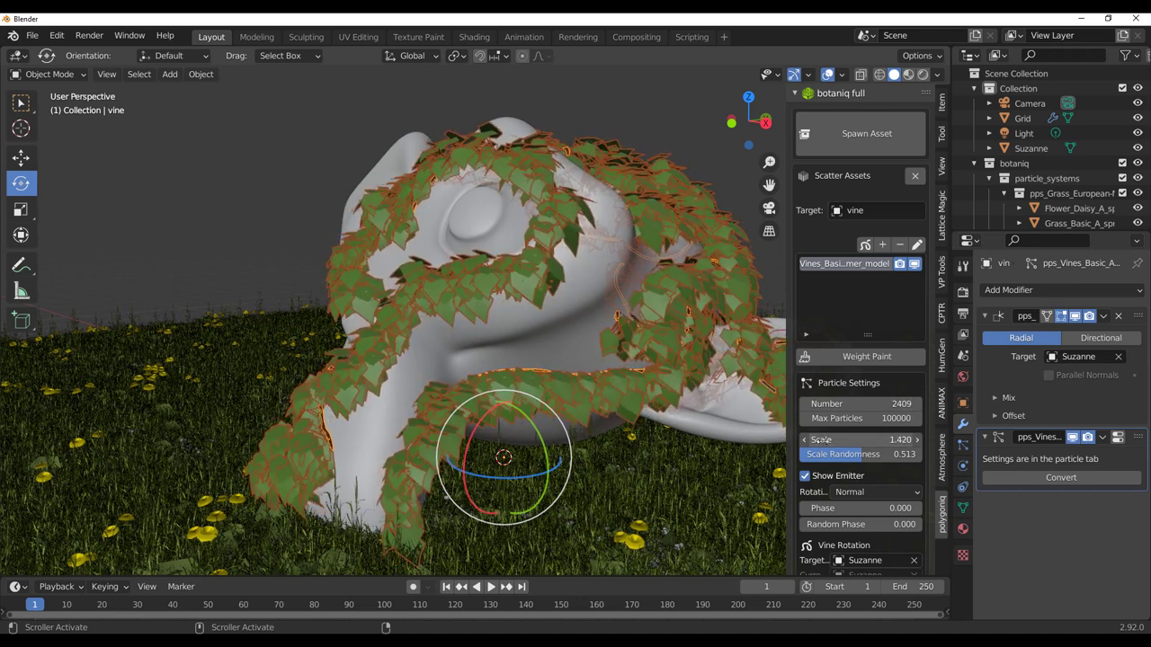
# Try a phase of -1 on the vine leaves and undo it
pyautogui.scroll(-4, 851, 411)
pyautogui.moveTo(837, 393); pyautogui.dragTo(830, 392)
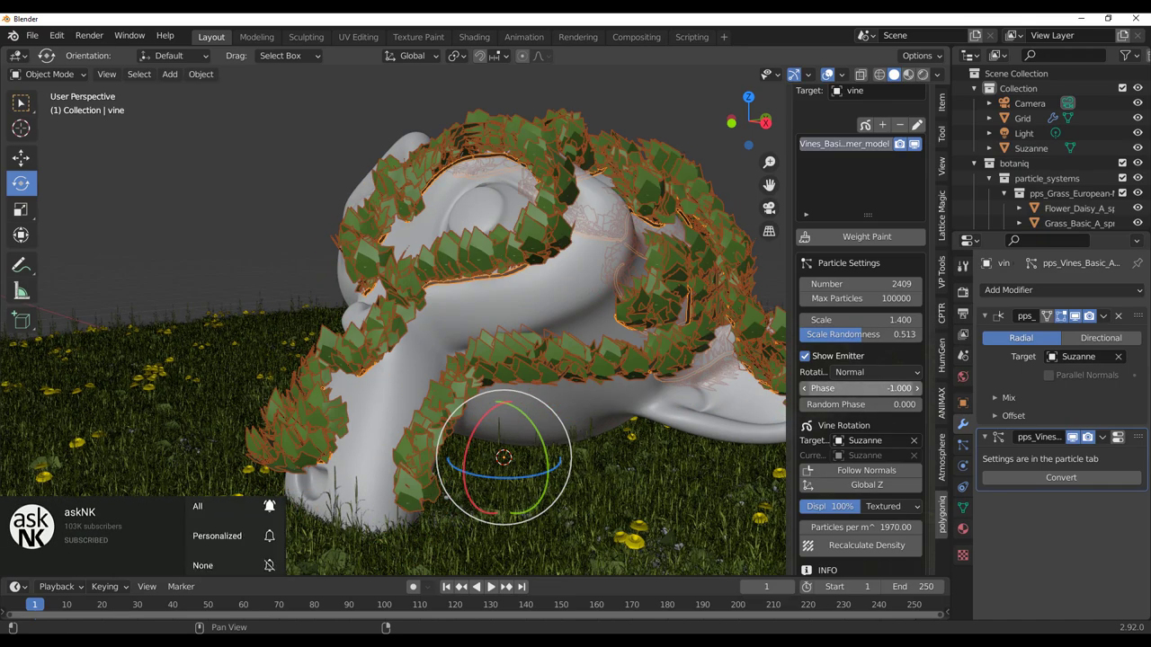
pyautogui.hotkey('ctrl', 'z')
# Switch the viewport to rendered shading and view the vine-covered monkey on the grass from above
pyautogui.click(922, 75)
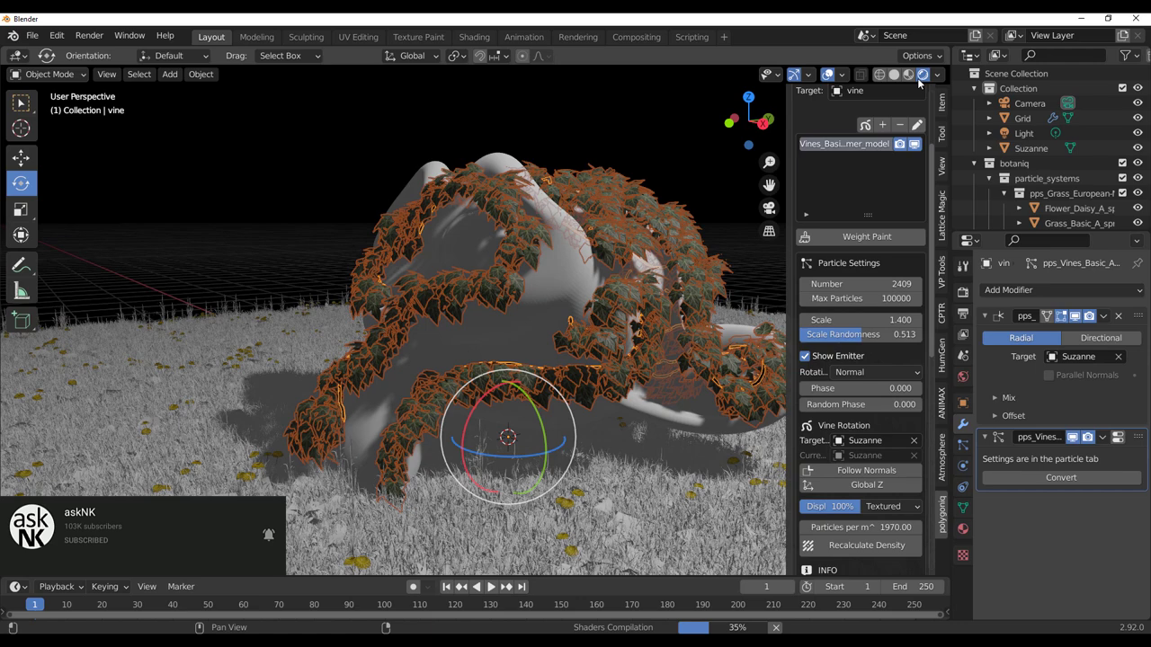
pyautogui.moveTo(539, 269); pyautogui.dragTo(465, 236, button='middle')
pyautogui.scroll(-2, 465, 237)
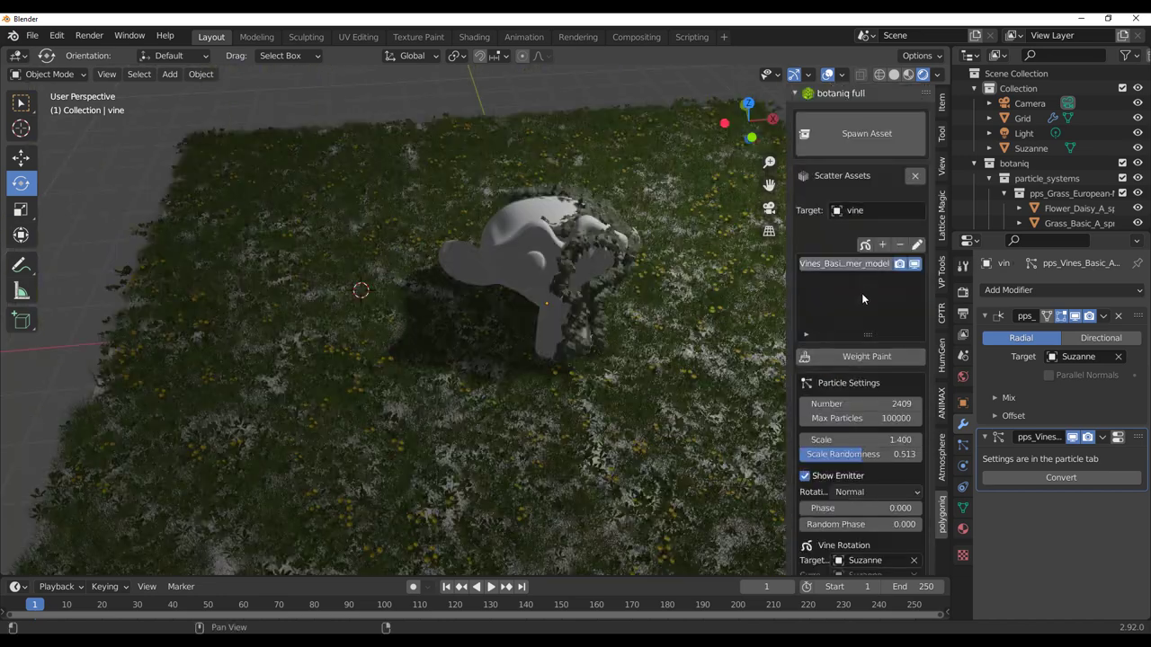
# Spawn the Rock_Granite-Photoscan_B_spring-summer-autumn asset from the rocks category as an editable object in the botaniq collection
pyautogui.click(843, 137)
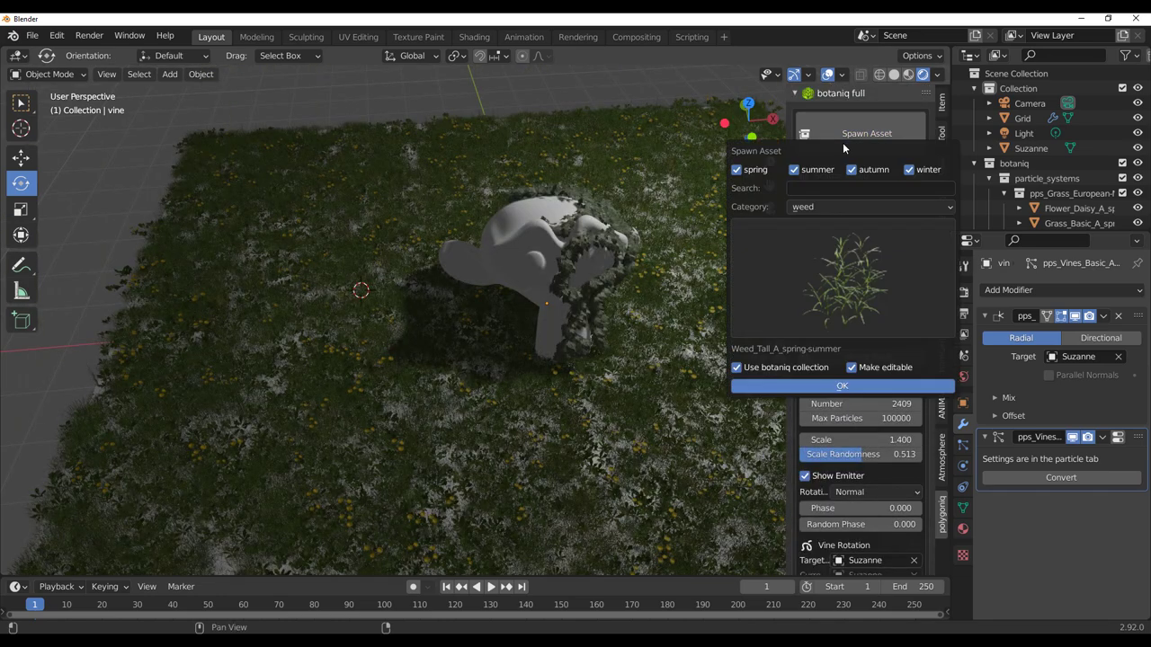
pyautogui.click(861, 207)
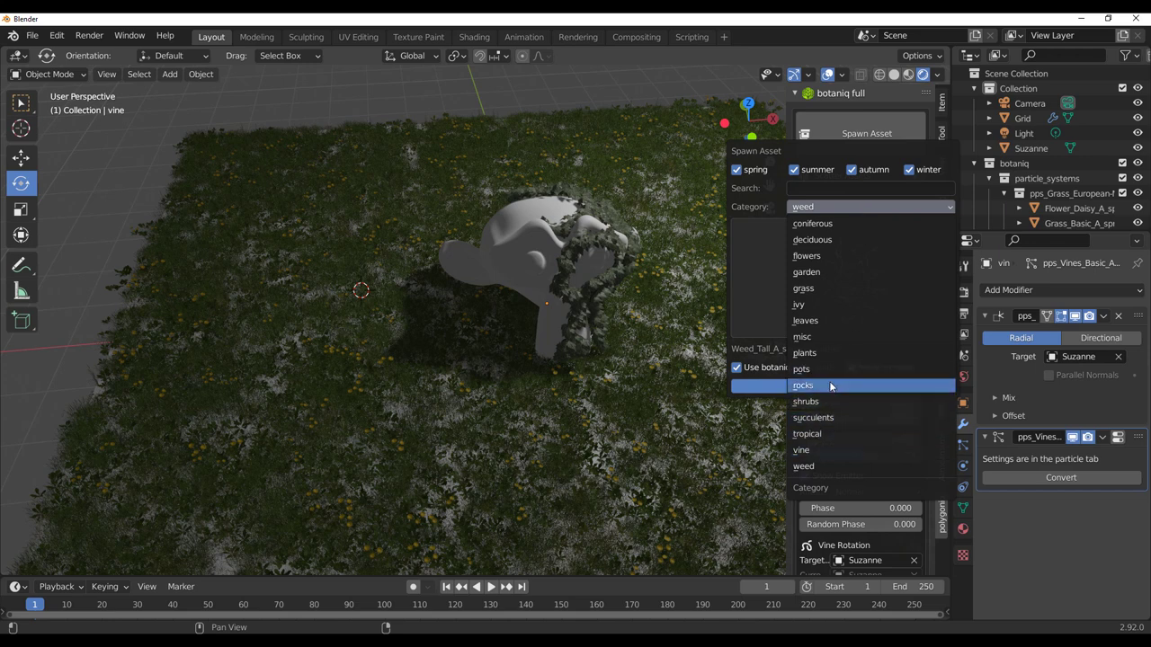
pyautogui.click(869, 385)
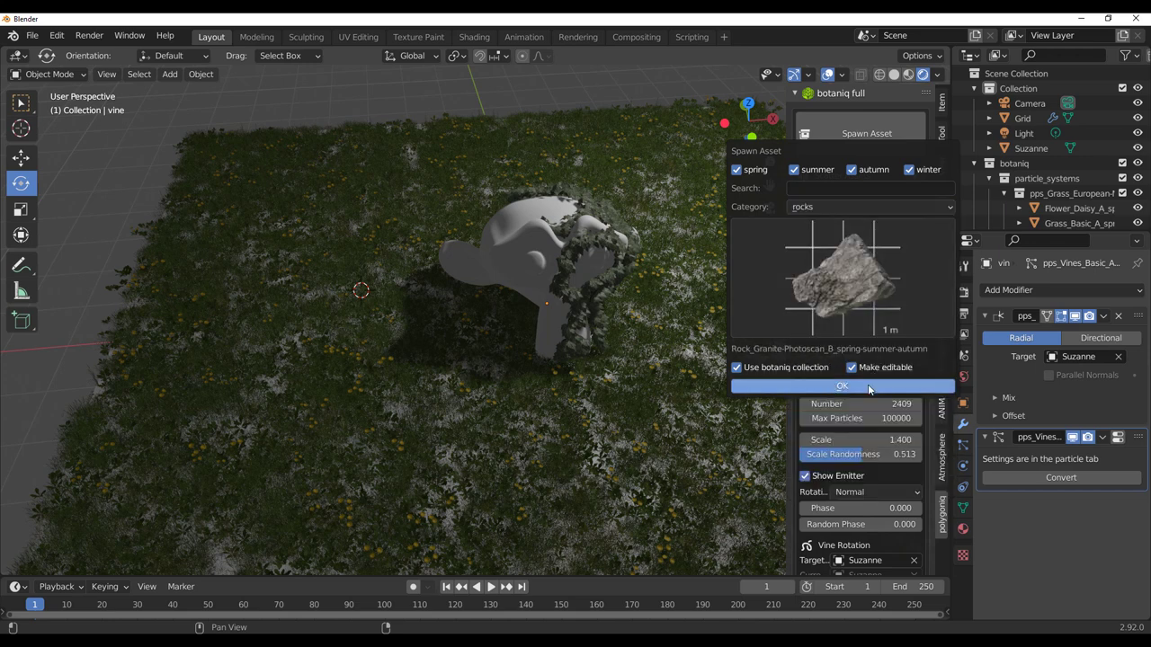
pyautogui.click(868, 386)
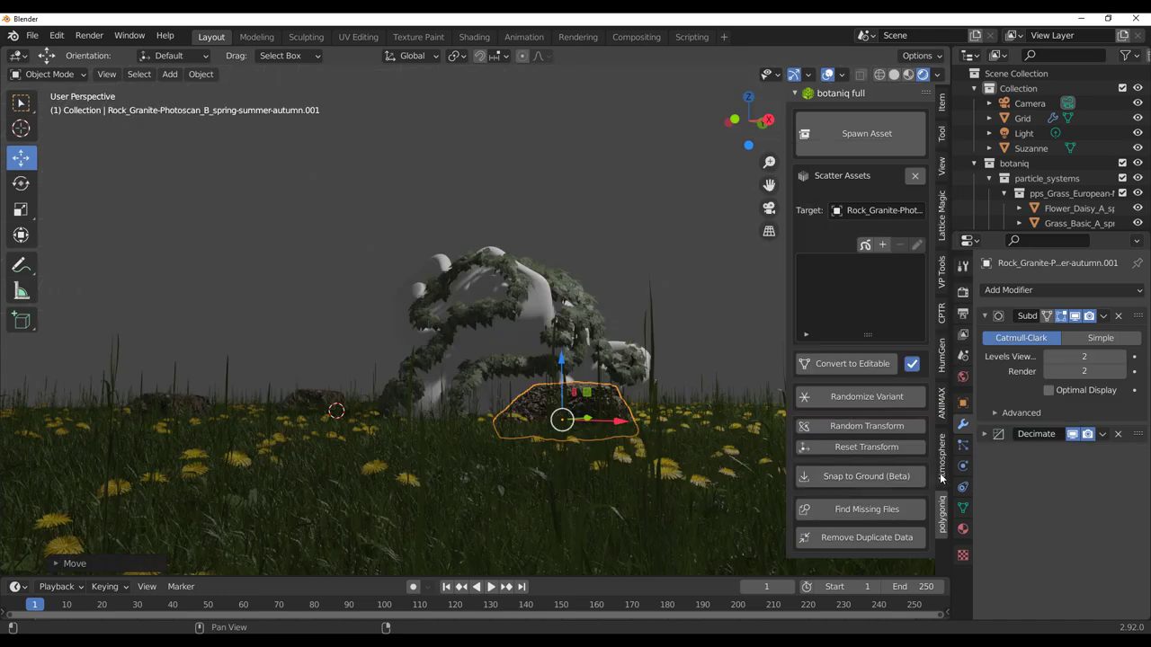
# Enable the Physical Atmosphere sky for the scene
pyautogui.click(941, 460)
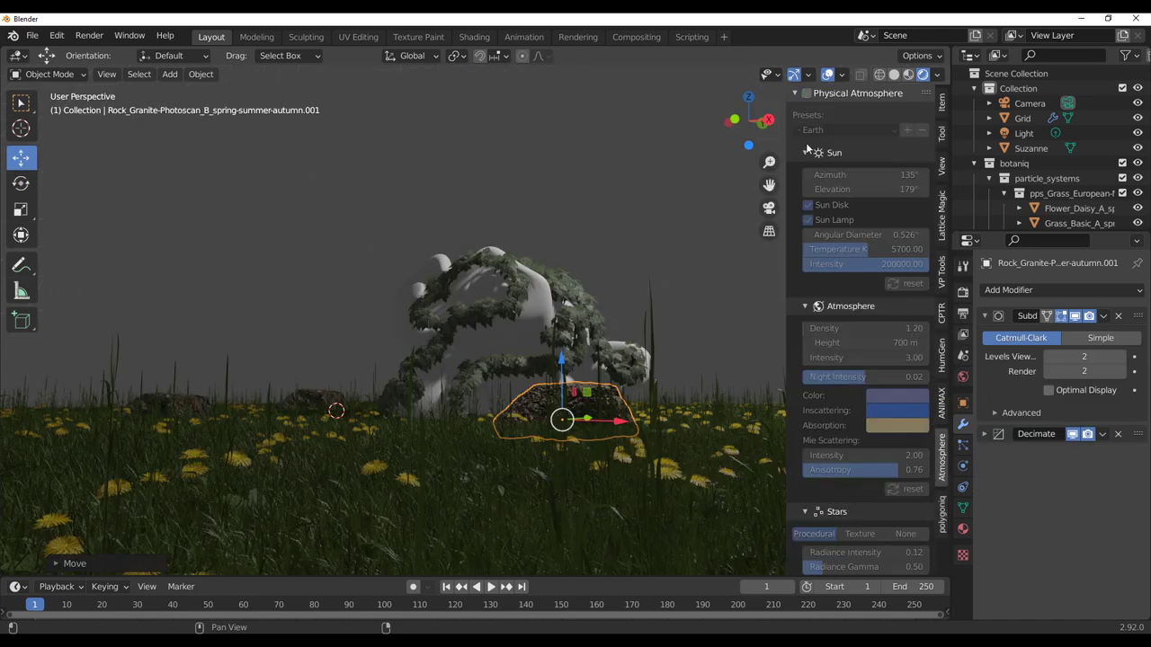
pyautogui.click(807, 94)
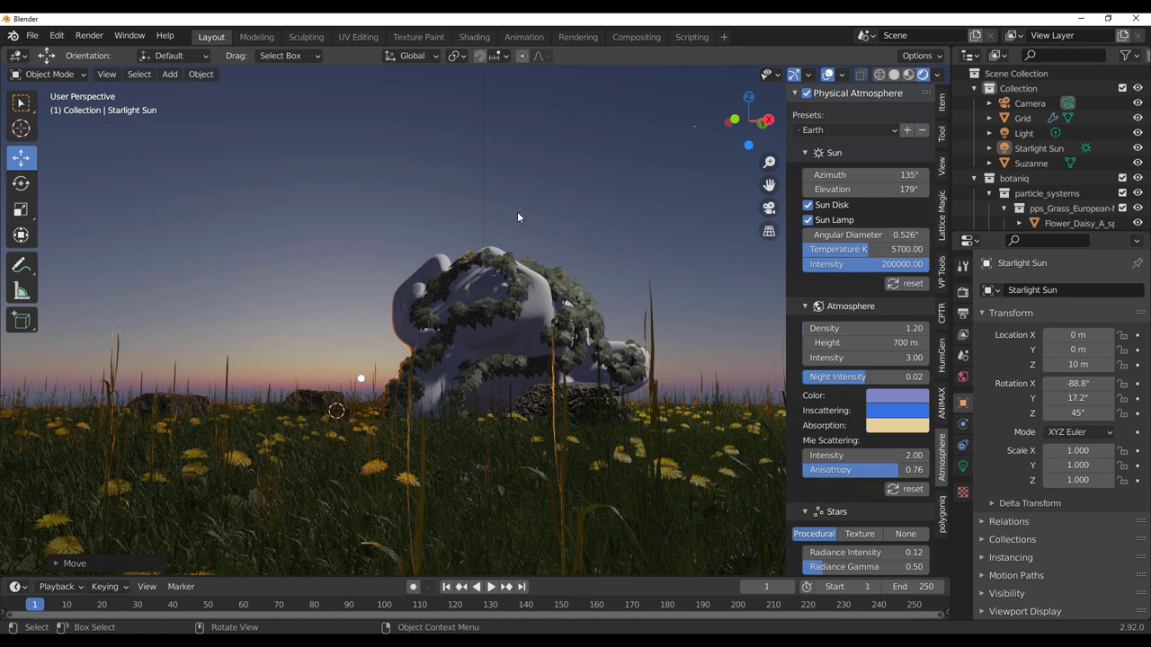
# Look through the camera, lock it to the view, and reframe it from low over the grass toward the vine-covered monkey head
pyautogui.press('KP_0')
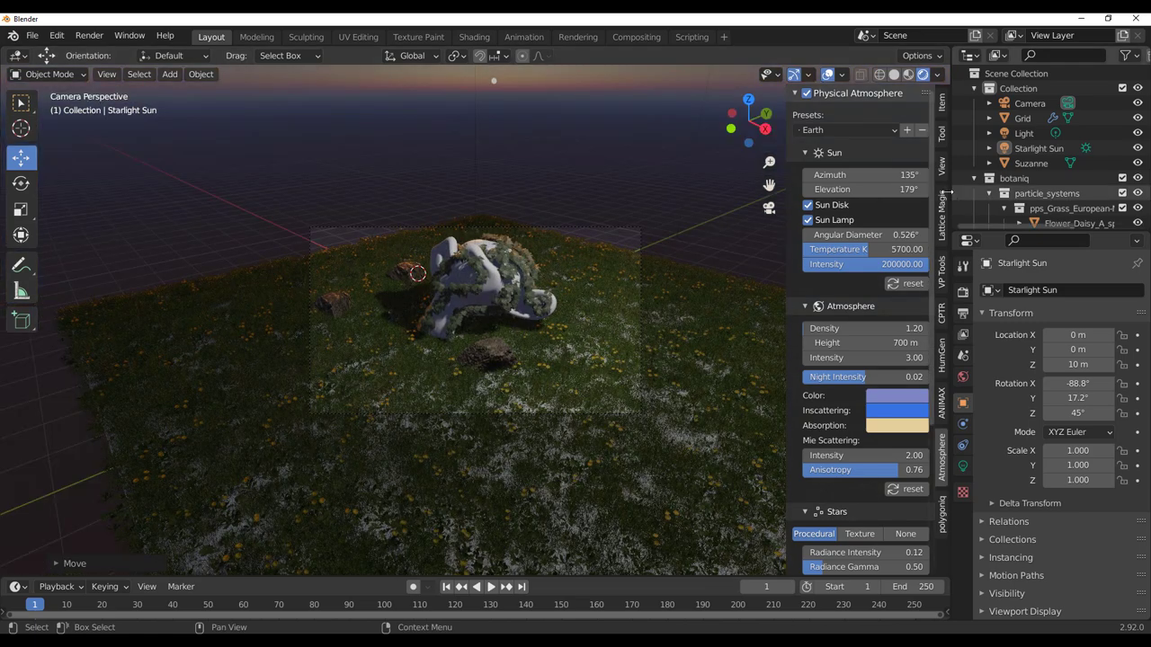
pyautogui.click(941, 135)
pyautogui.click(941, 165)
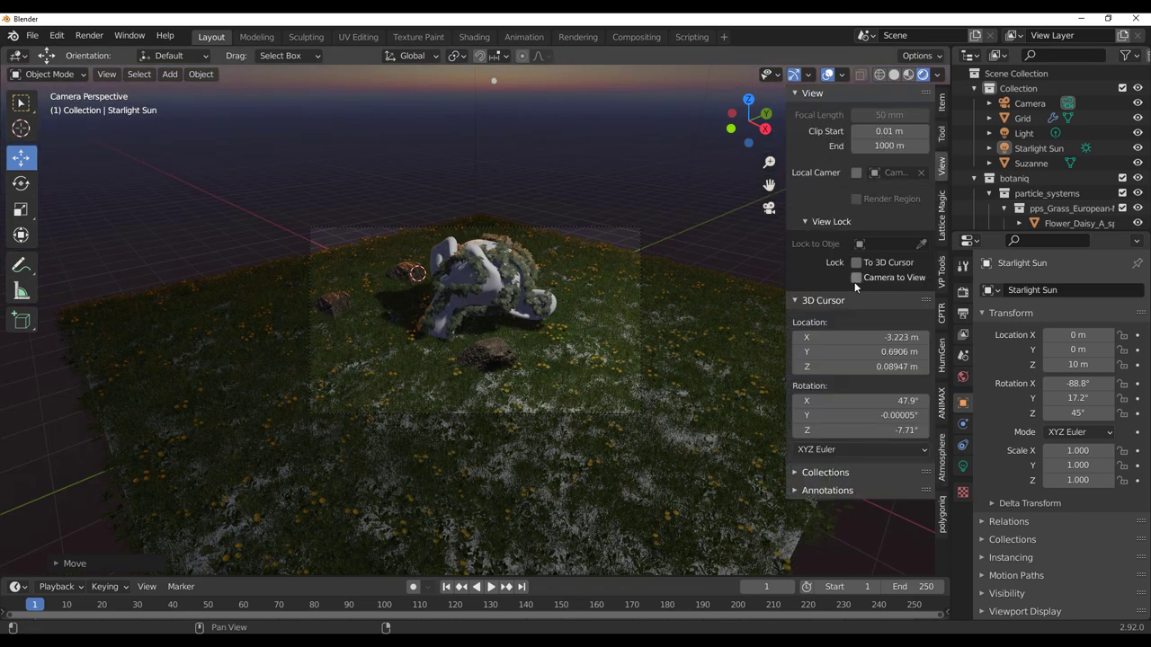
pyautogui.moveTo(394, 368); pyautogui.dragTo(451, 281, button='middle')
pyautogui.moveTo(508, 315); pyautogui.dragTo(513, 323, button='middle')
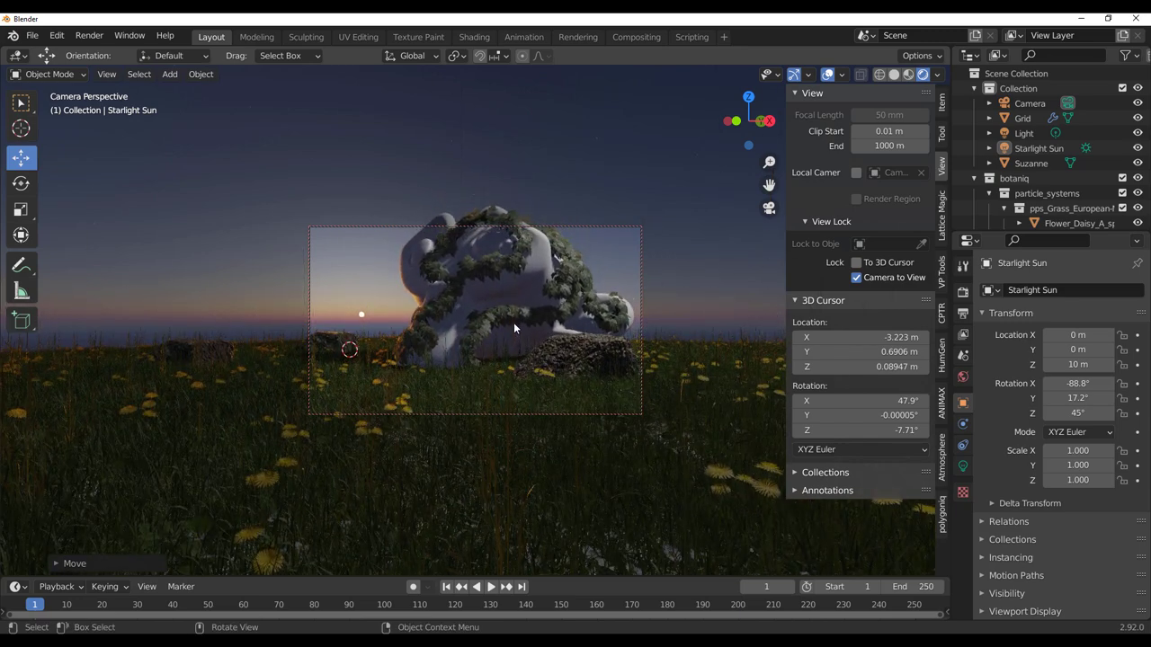
pyautogui.press('Home')
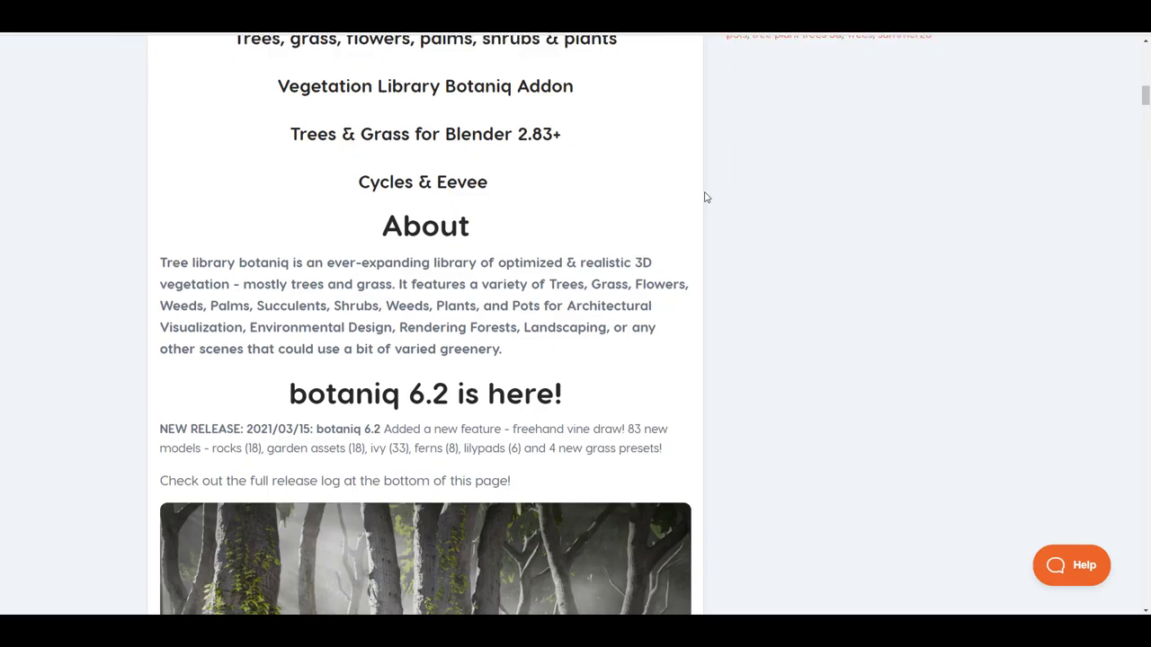
# Switch to the browser and examine the botaniq 6.2 product page's release notes and features, plus the products in polygoniq's Gumroad store
pyautogui.scroll(-4, 704, 192)
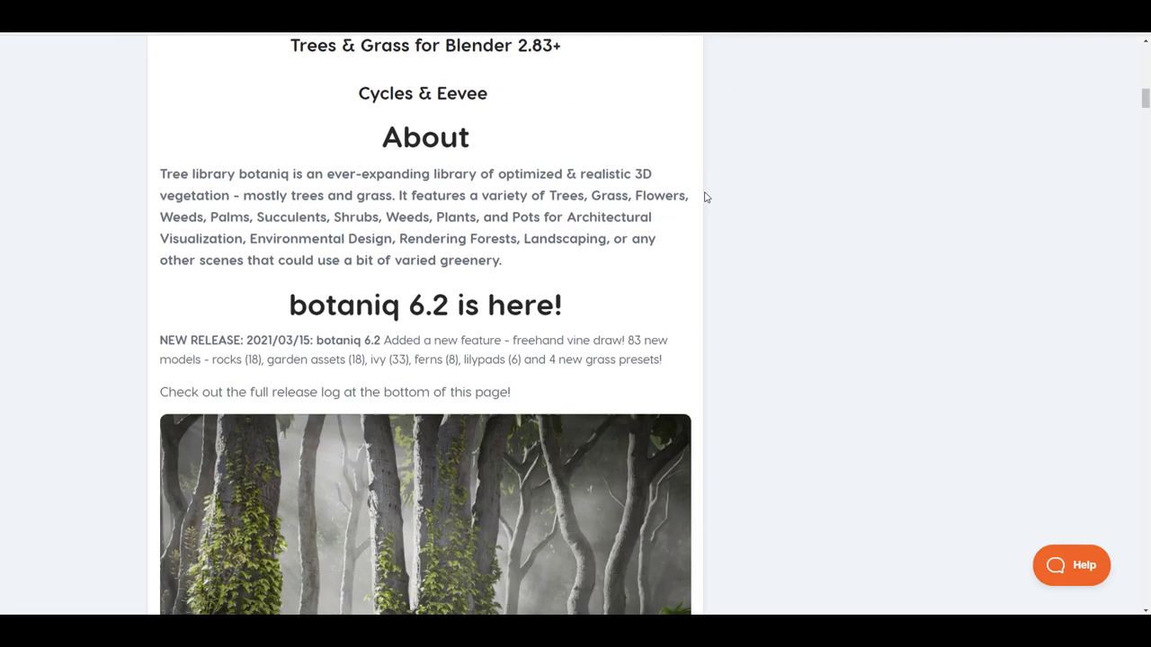
pyautogui.scroll(-5, 706, 197)
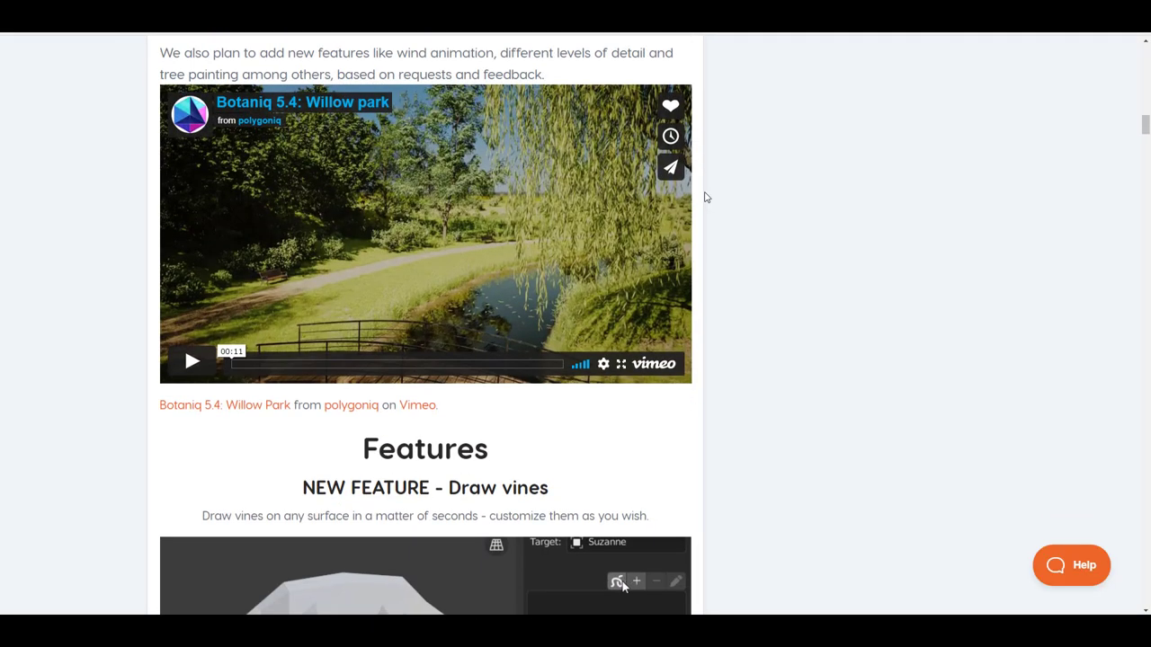
pyautogui.scroll(-5, 721, 221)
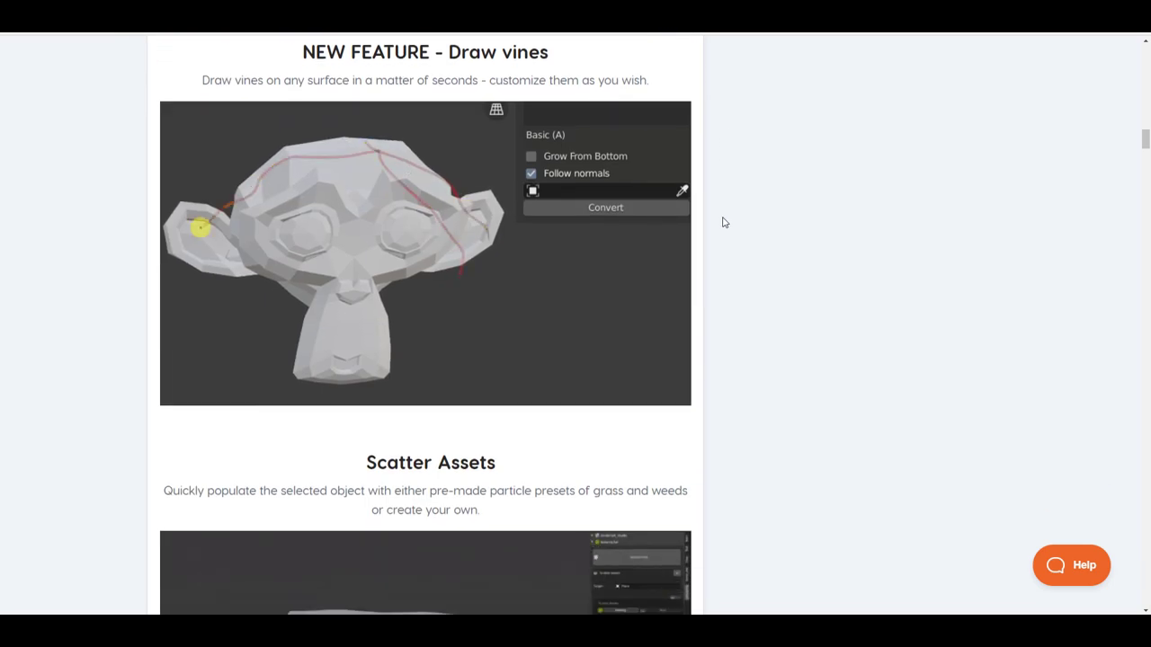
pyautogui.scroll(-4, 723, 222)
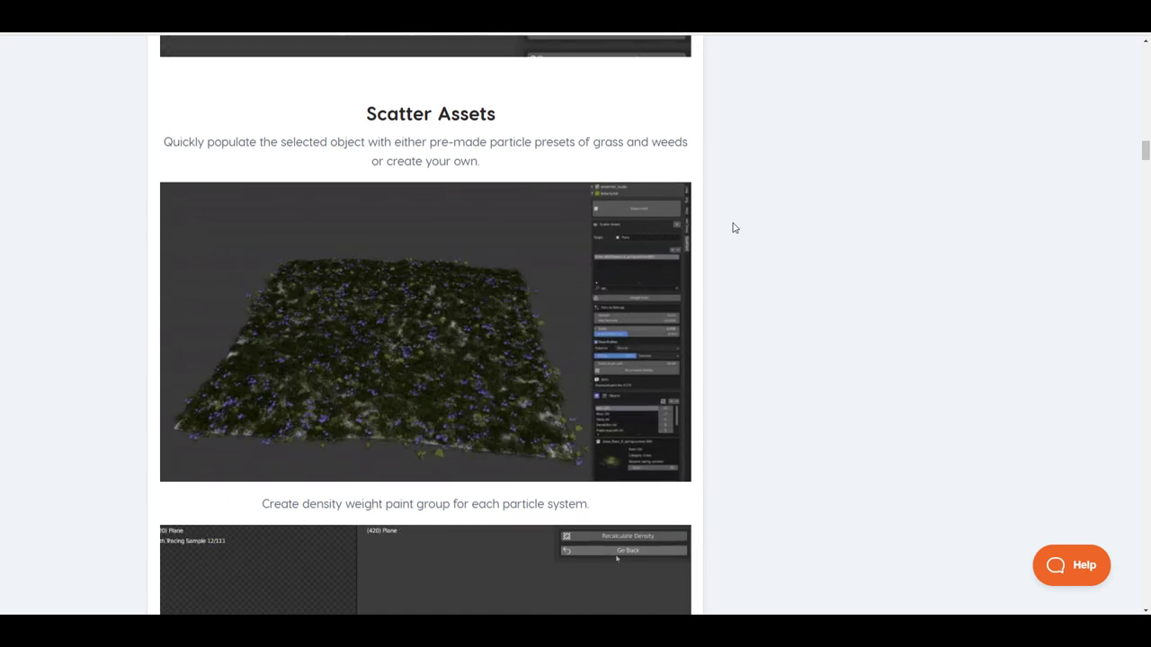
pyautogui.scroll(5, 733, 228)
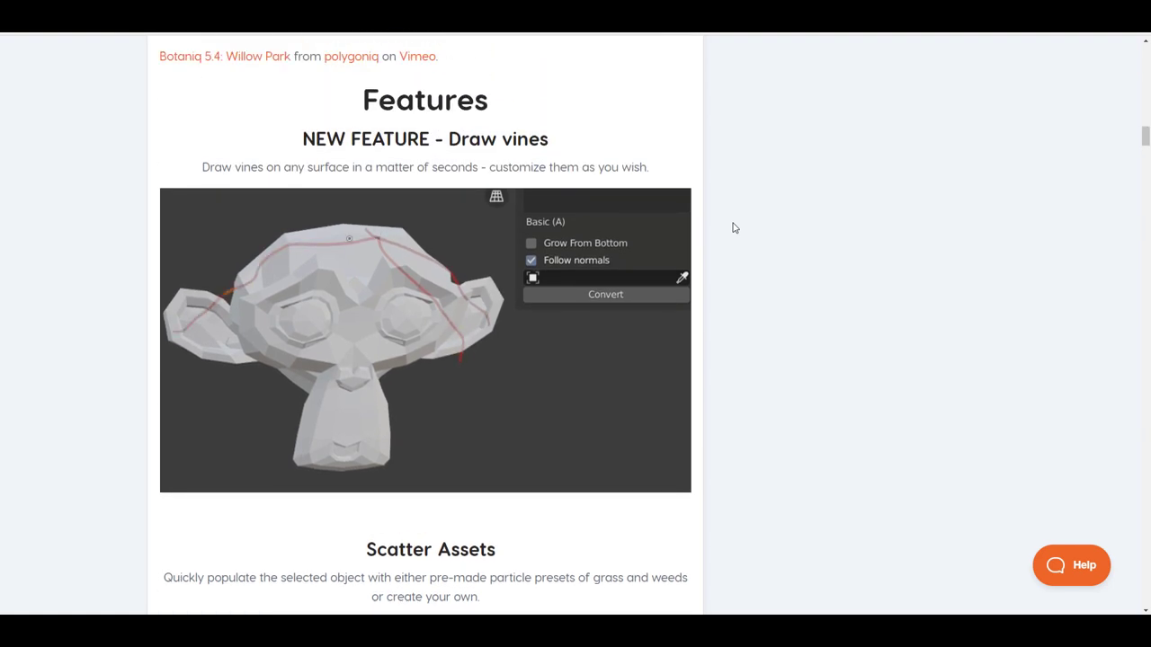
pyautogui.scroll(-1, 733, 227)
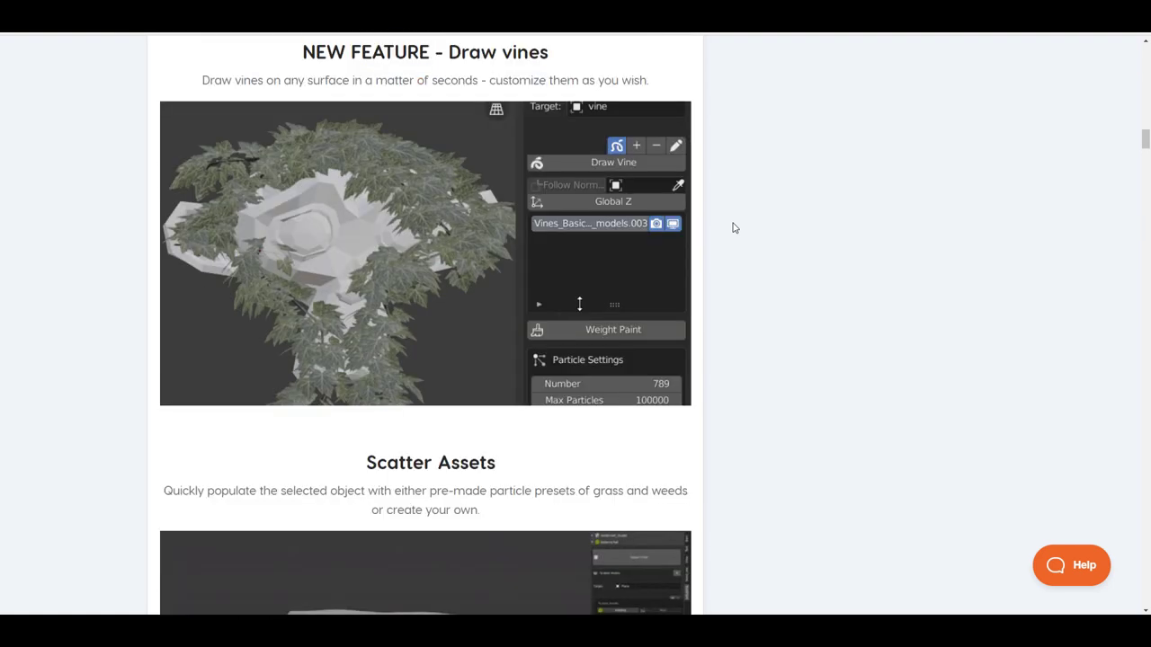
pyautogui.scroll(-7, 733, 229)
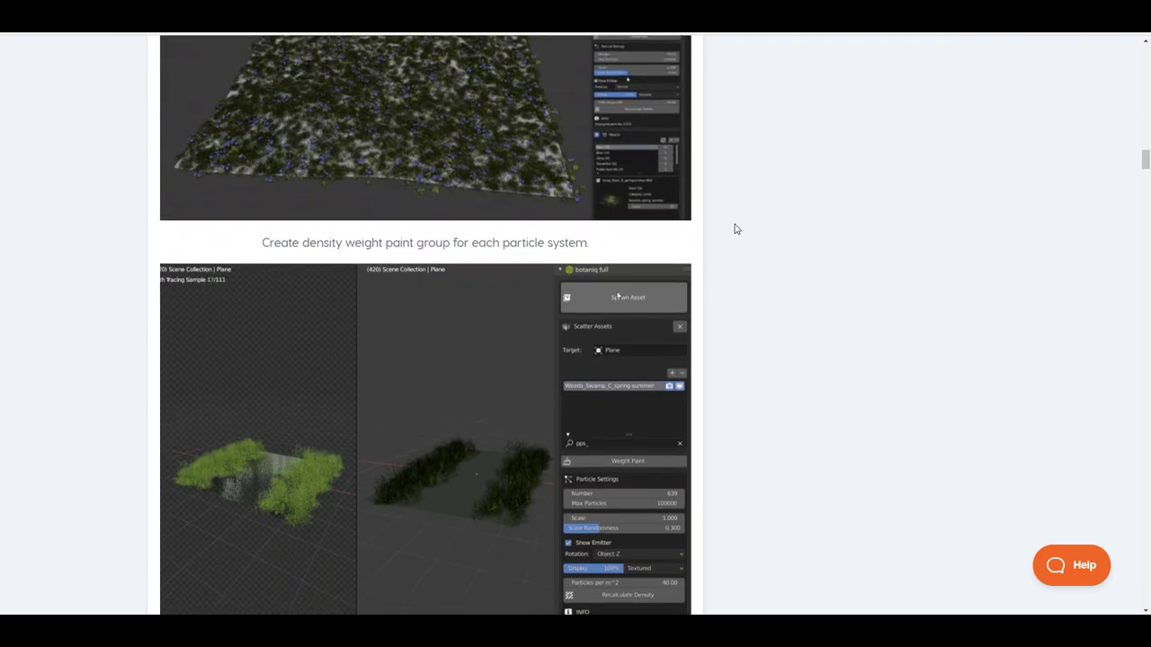
pyautogui.scroll(-2, 734, 228)
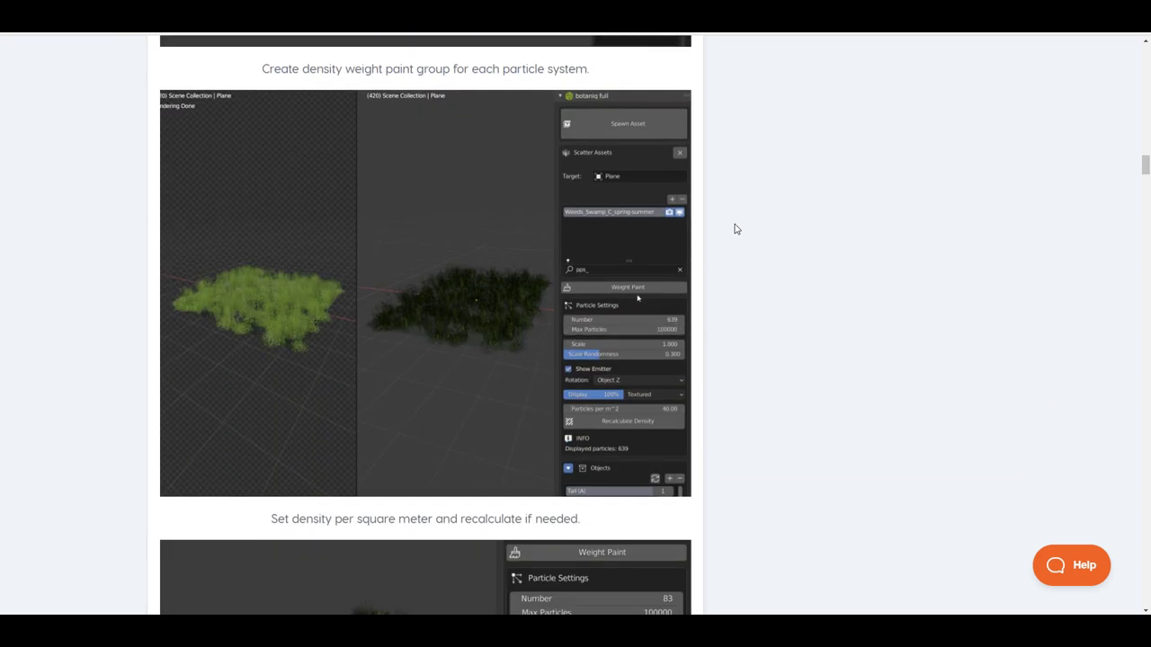
pyautogui.scroll(-2, 733, 228)
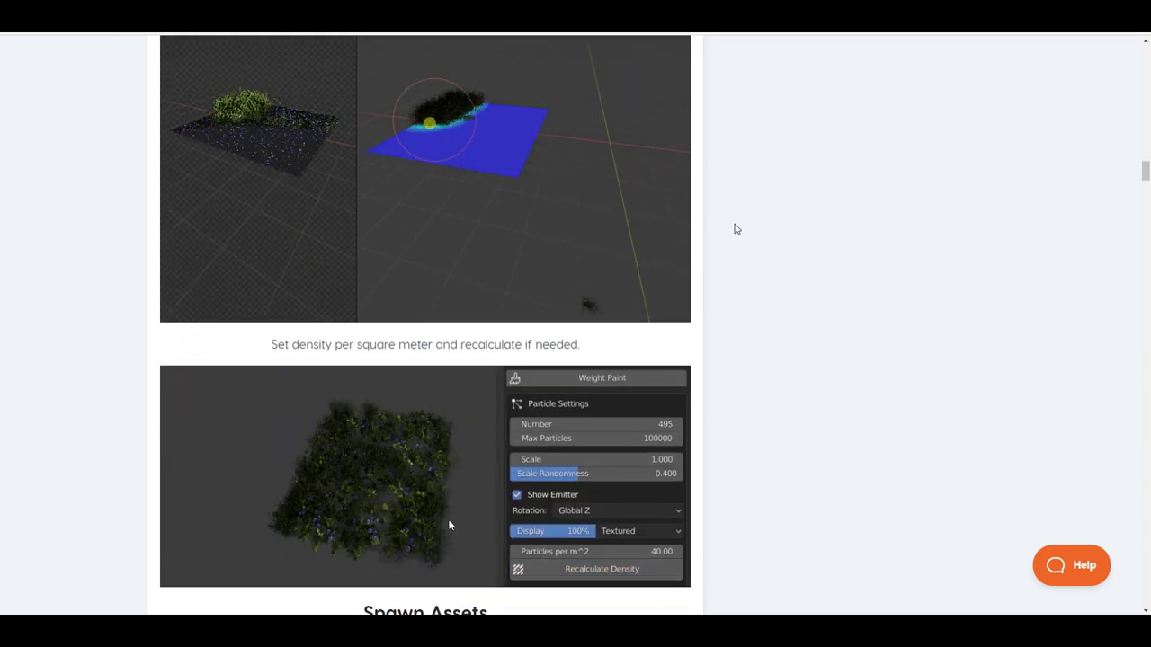
pyautogui.scroll(-6, 736, 229)
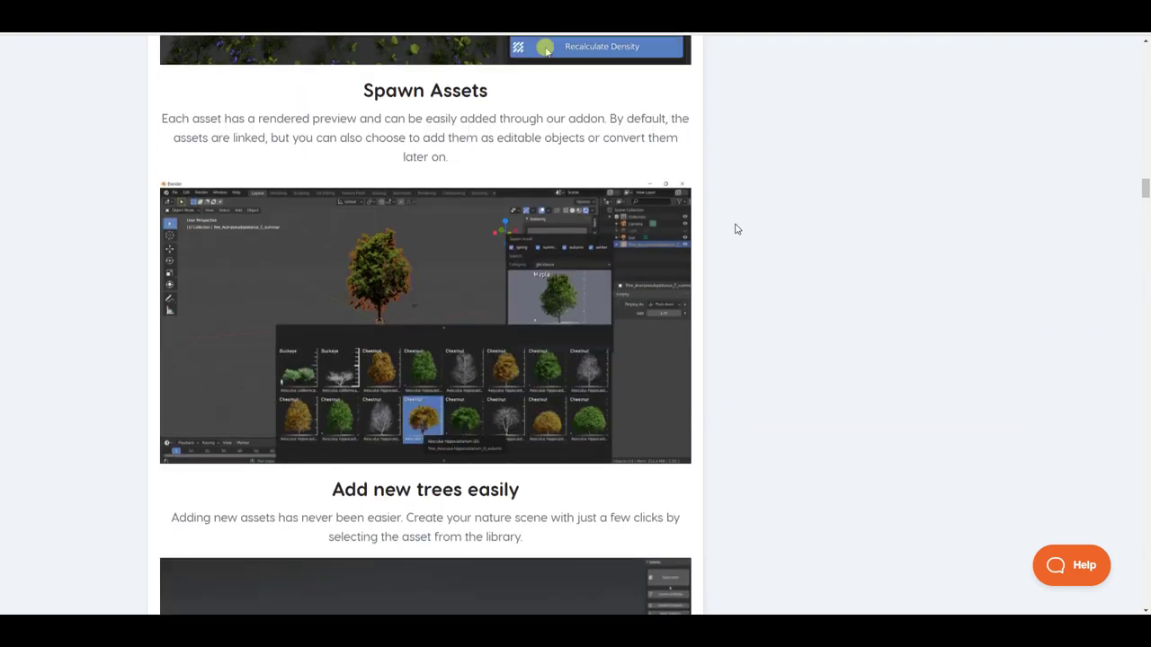
pyautogui.scroll(-15, 736, 229)
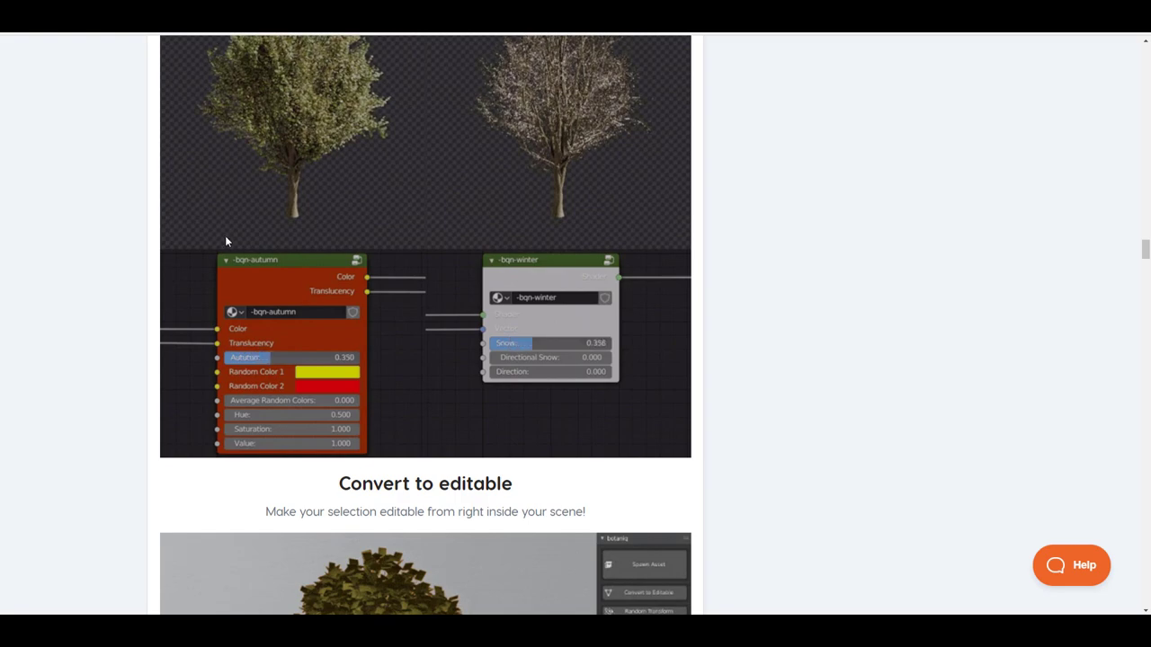
pyautogui.scroll(-5, 225, 239)
pyautogui.scroll(4, 226, 239)
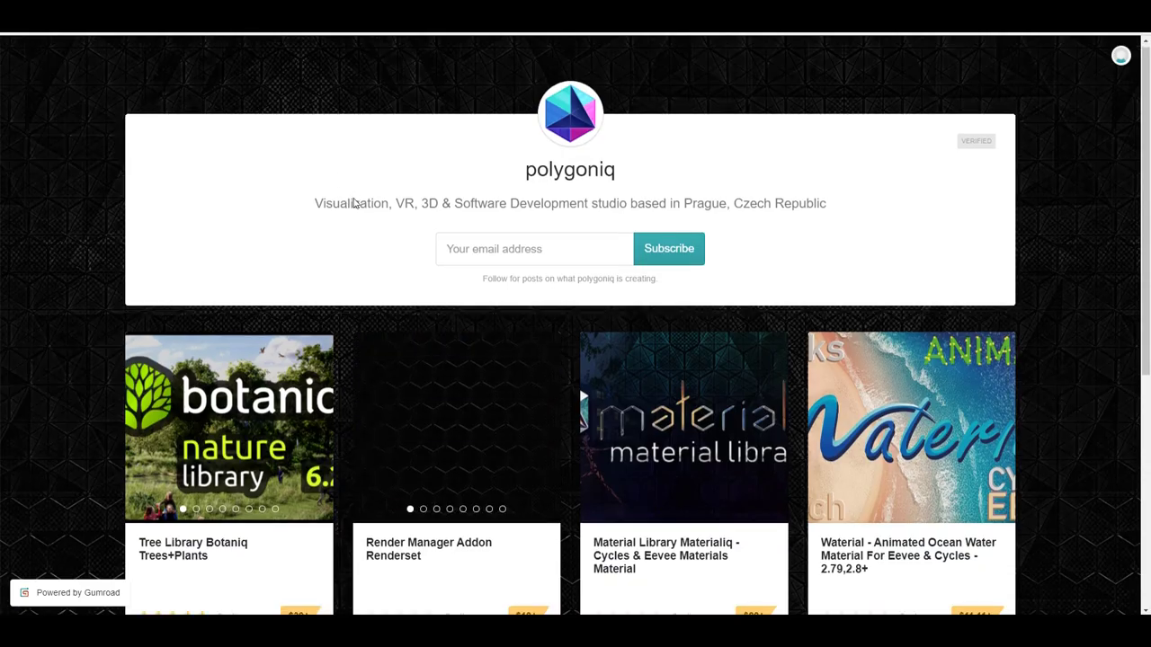
pyautogui.scroll(-4, 354, 204)
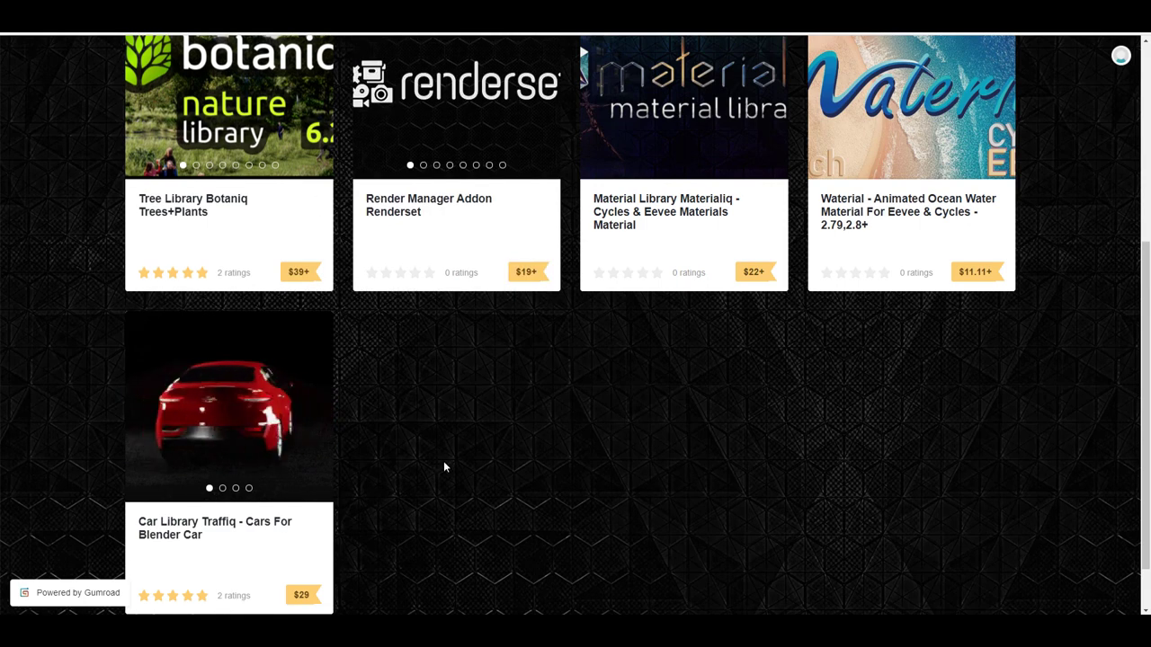
pyautogui.scroll(4, 444, 466)
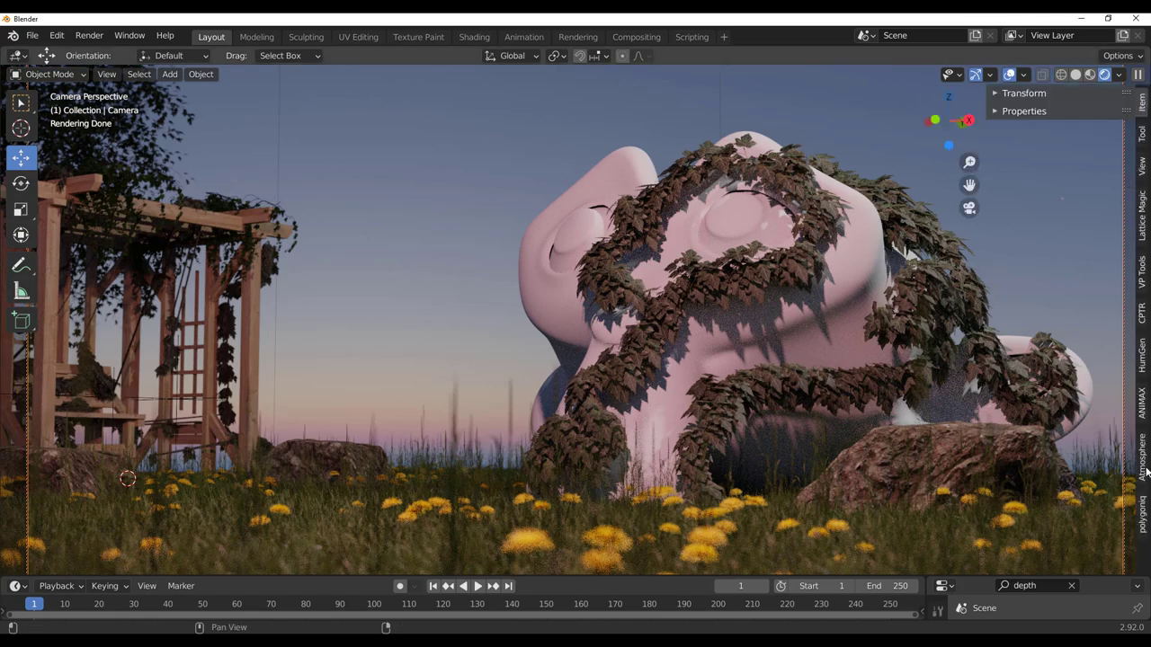
# Switch back to Blender, lower the Physical Atmosphere density to about 0.26, and open the density value for editing
pyautogui.click(1143, 459)
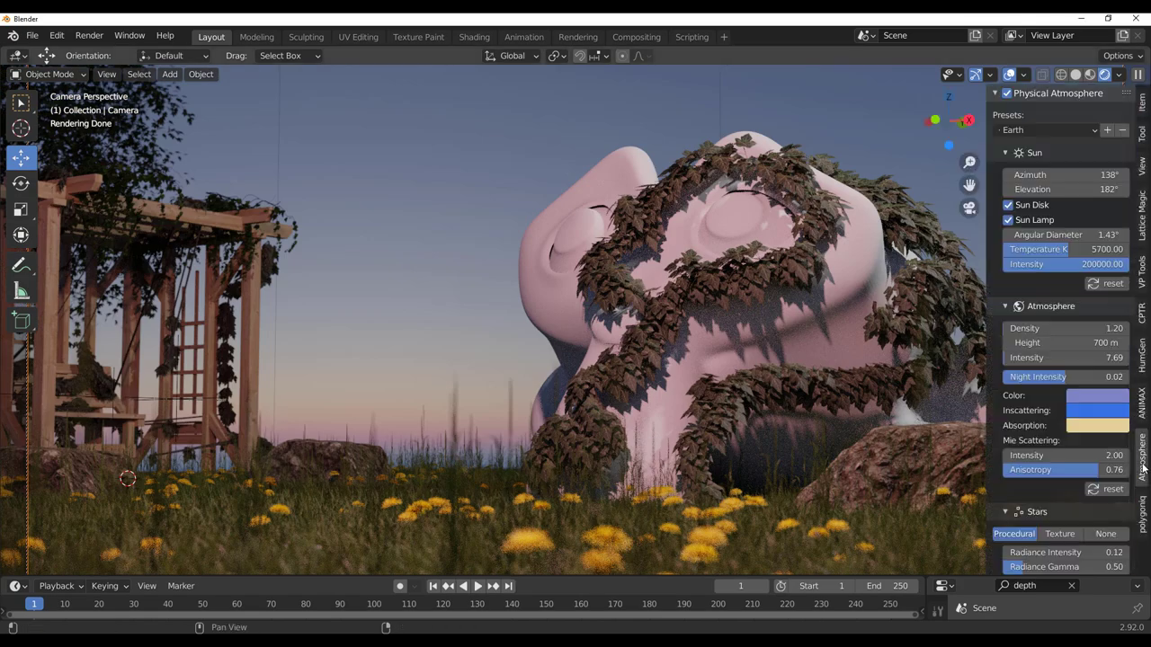
pyautogui.scroll(-4, 1084, 441)
pyautogui.scroll(3, 1078, 431)
pyautogui.moveTo(1025, 305); pyautogui.dragTo(1016, 304)
pyautogui.click(1017, 306)
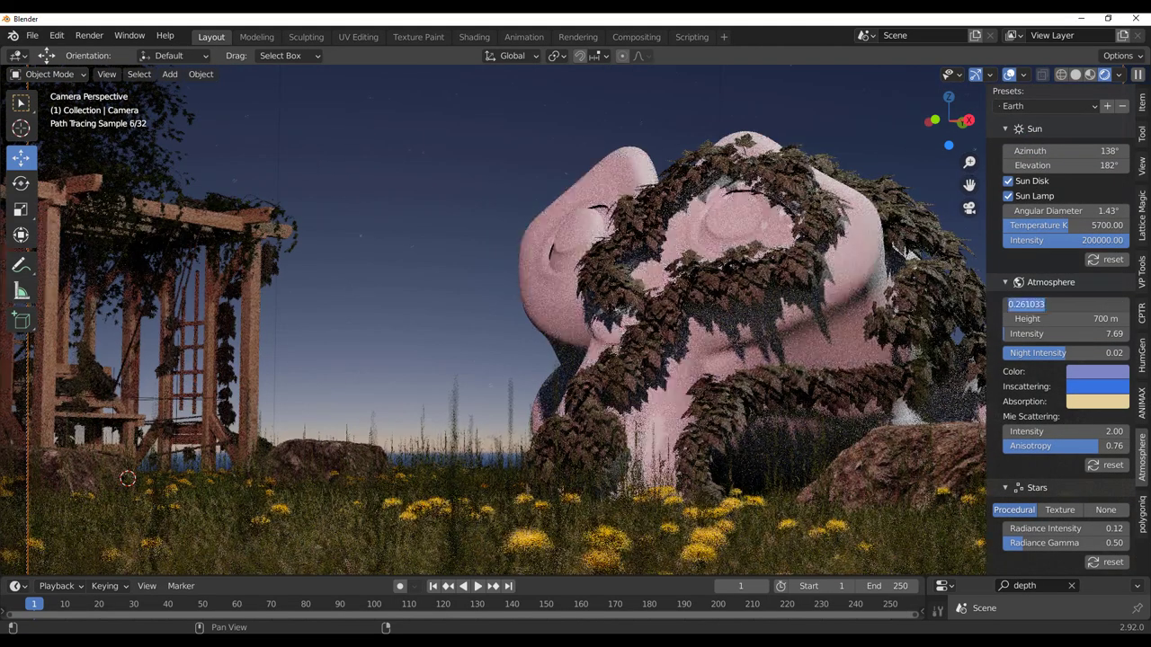